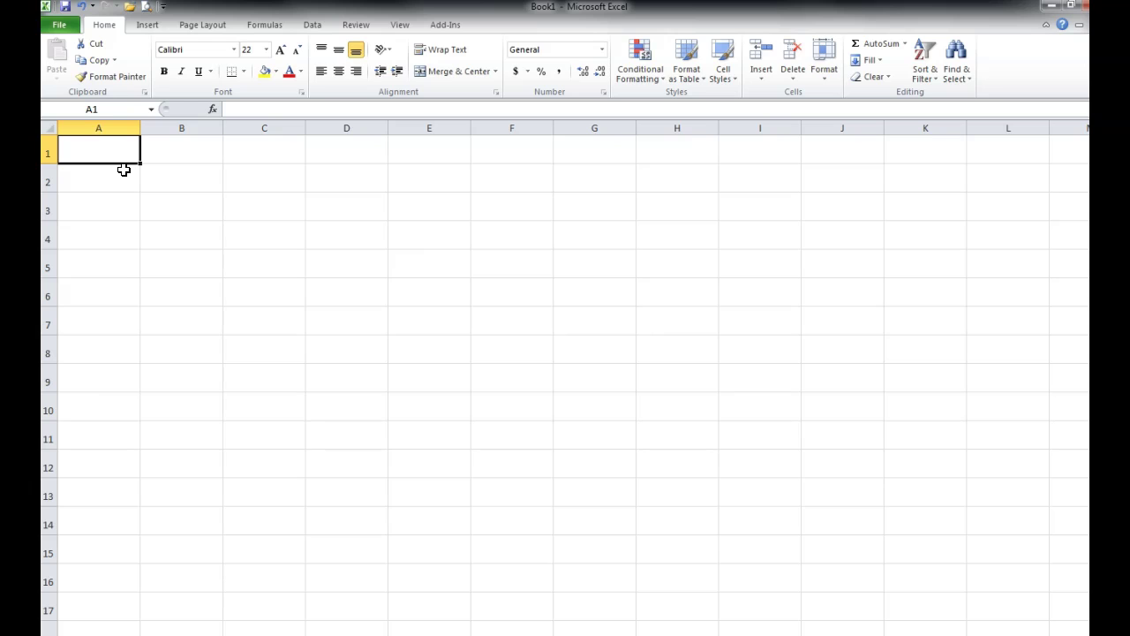
Enter 1+4 as plain text in cell A1 and replace it with the formula =1+4
type("1+4")
key("Return")
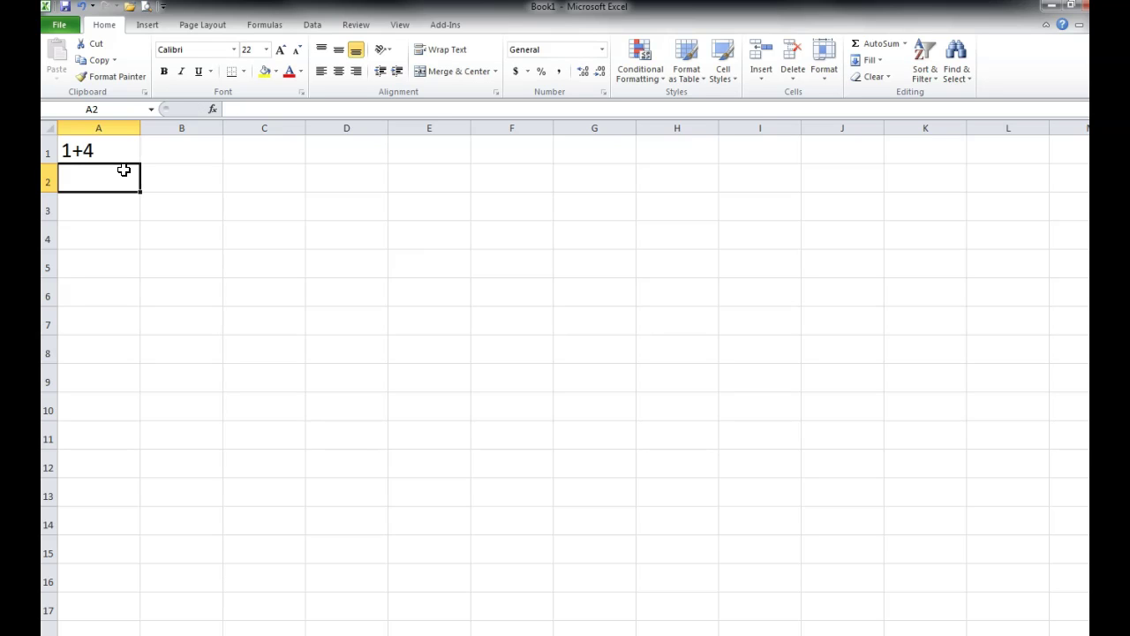
key("Up")
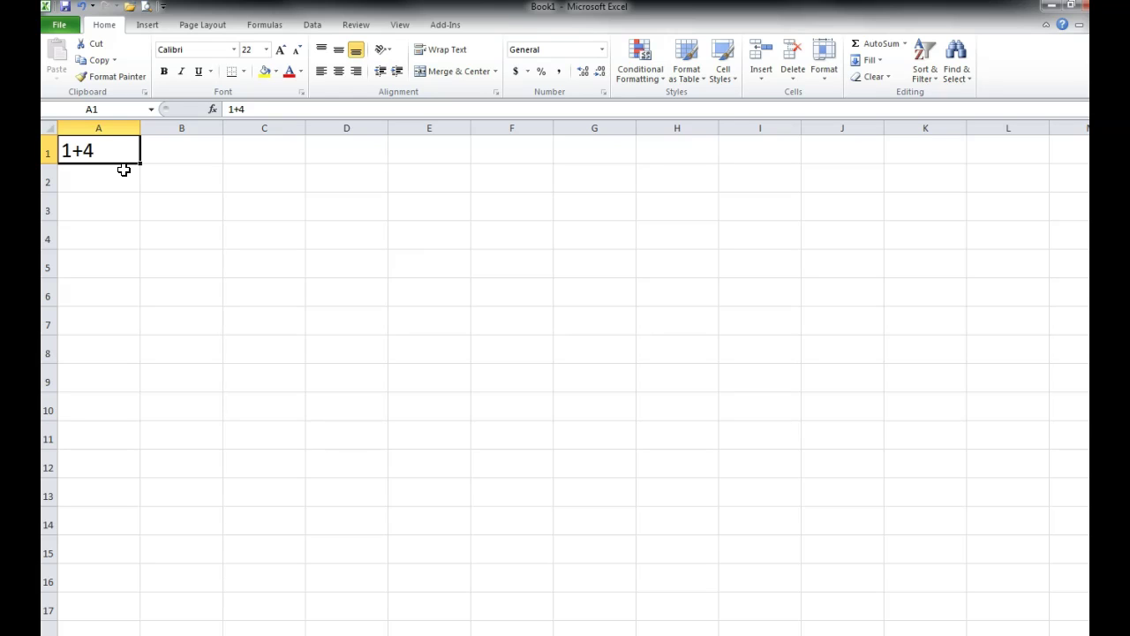
key("Delete")
type("=")
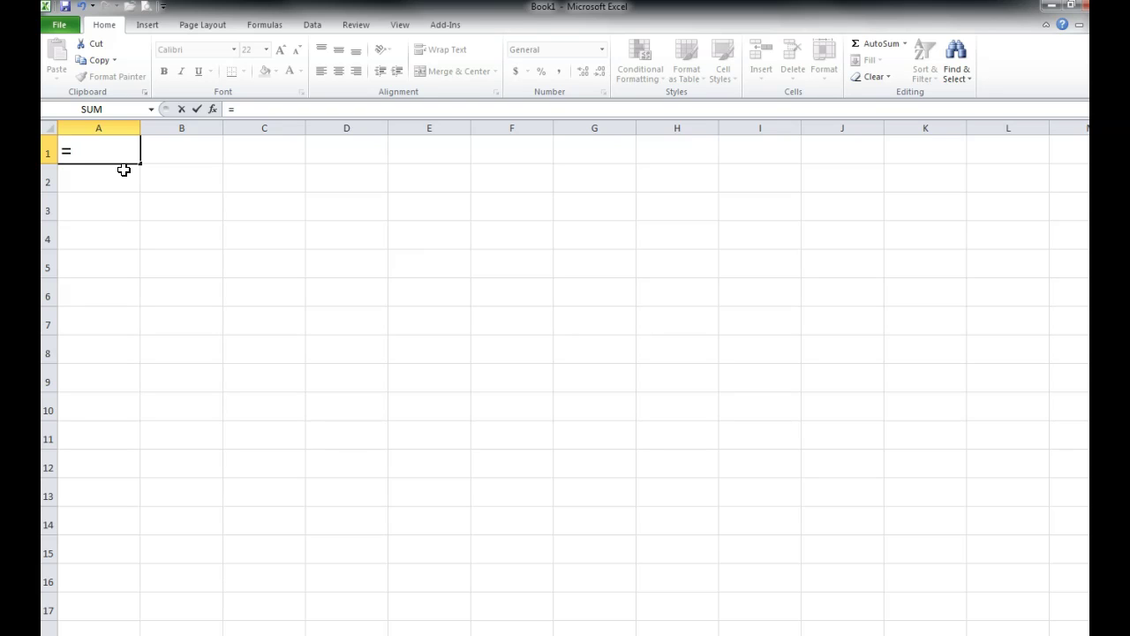
type("1+4")
key("Return")
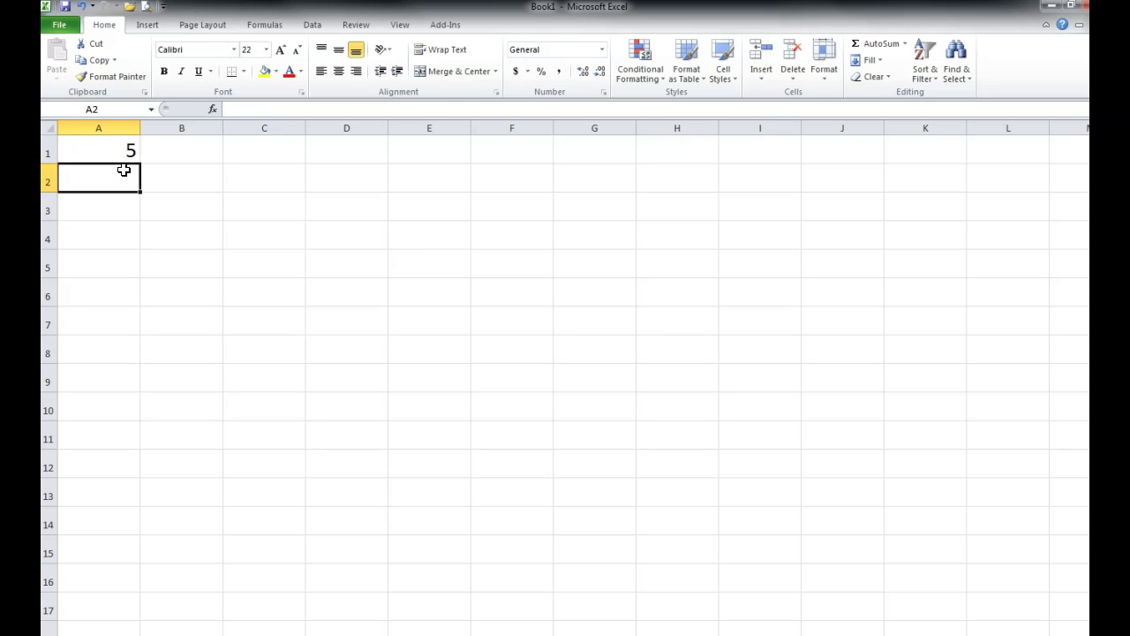
Clear cell A1 and enter the formula =1+4*2 in it
left_click(121, 159)
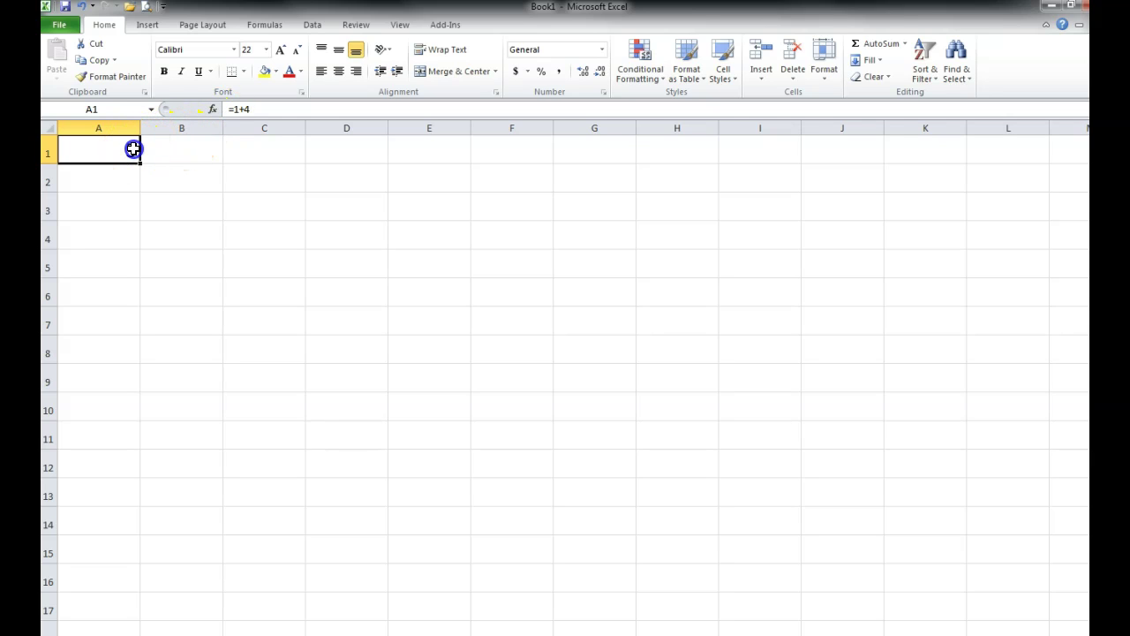
key("Delete")
left_click(261, 109)
type("=")
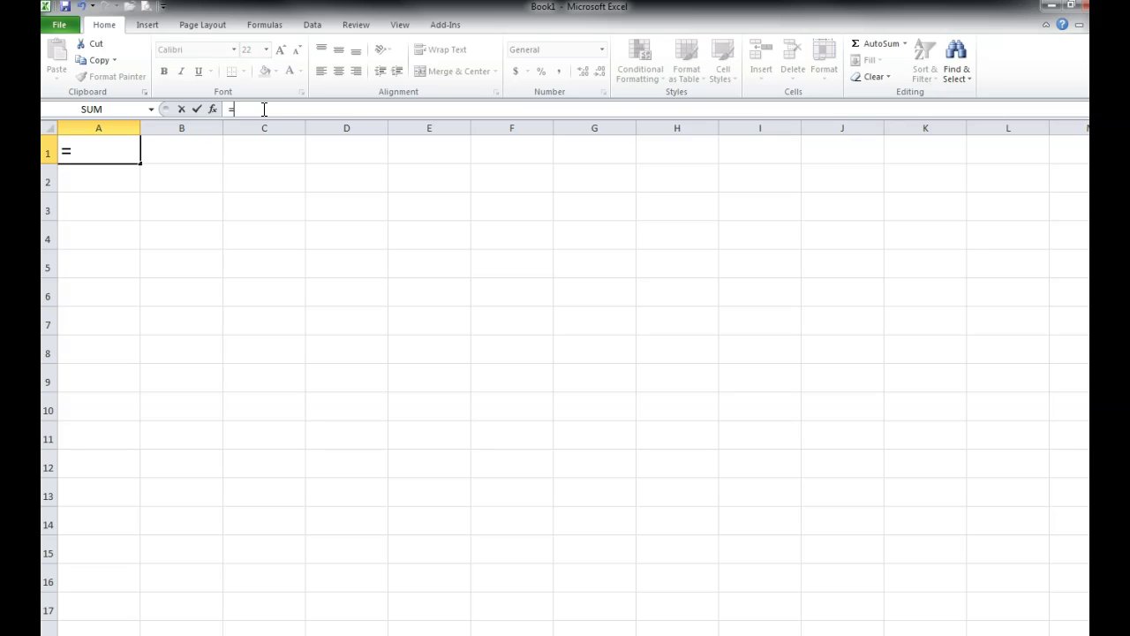
type("1+4*2")
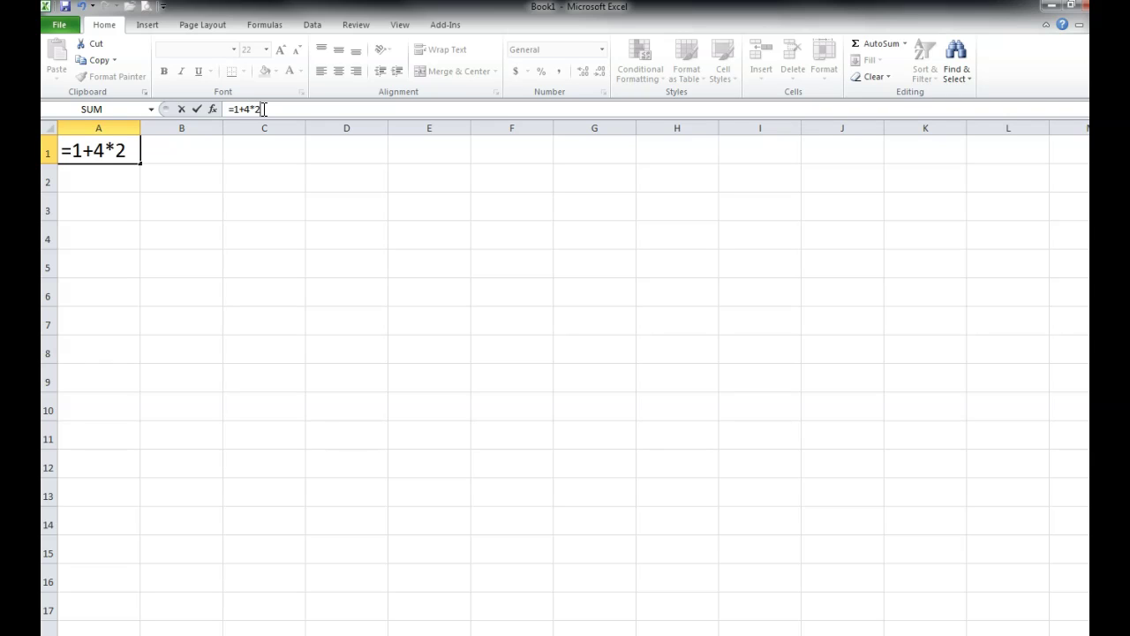
left_click(88, 177)
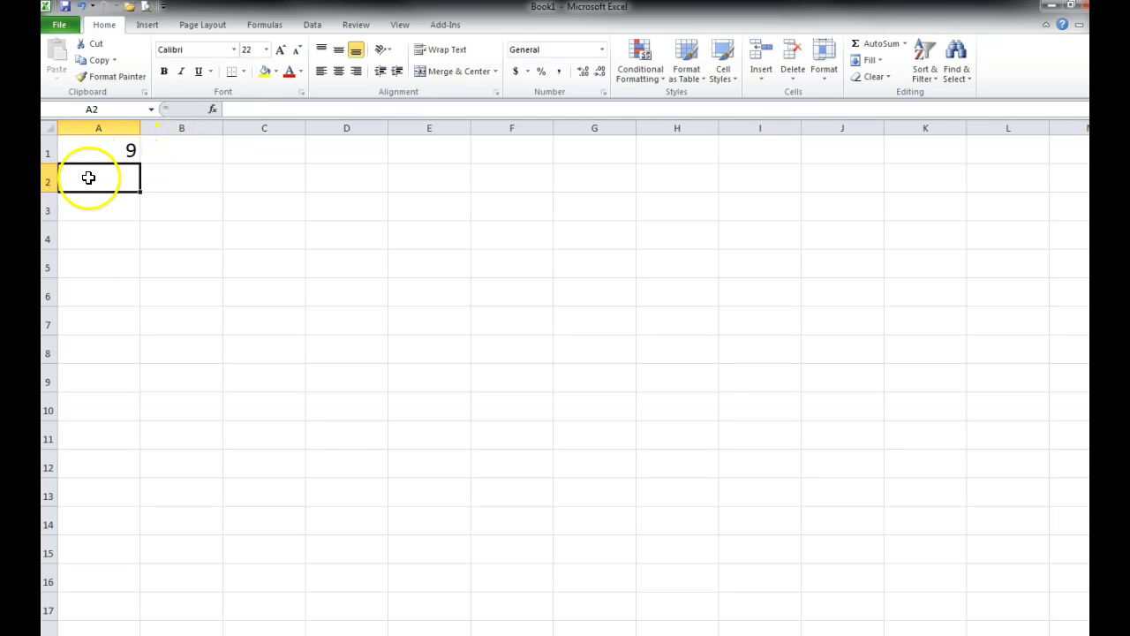
Clear the formula from A1 and enter 1 in A1 and 2 in A2
key("Up")
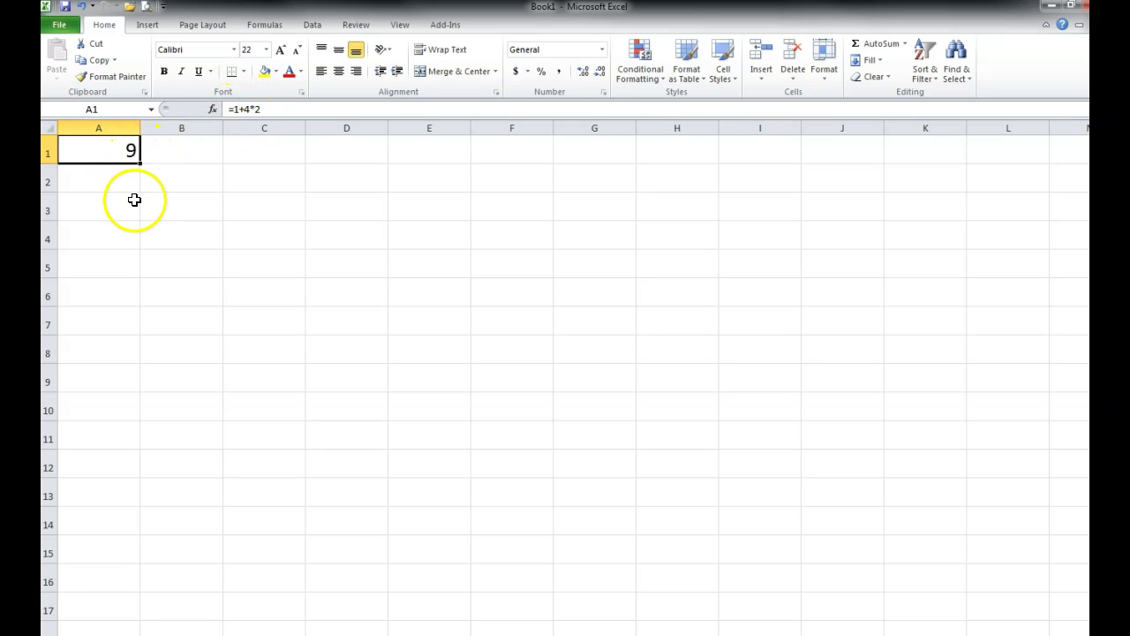
key("Return")
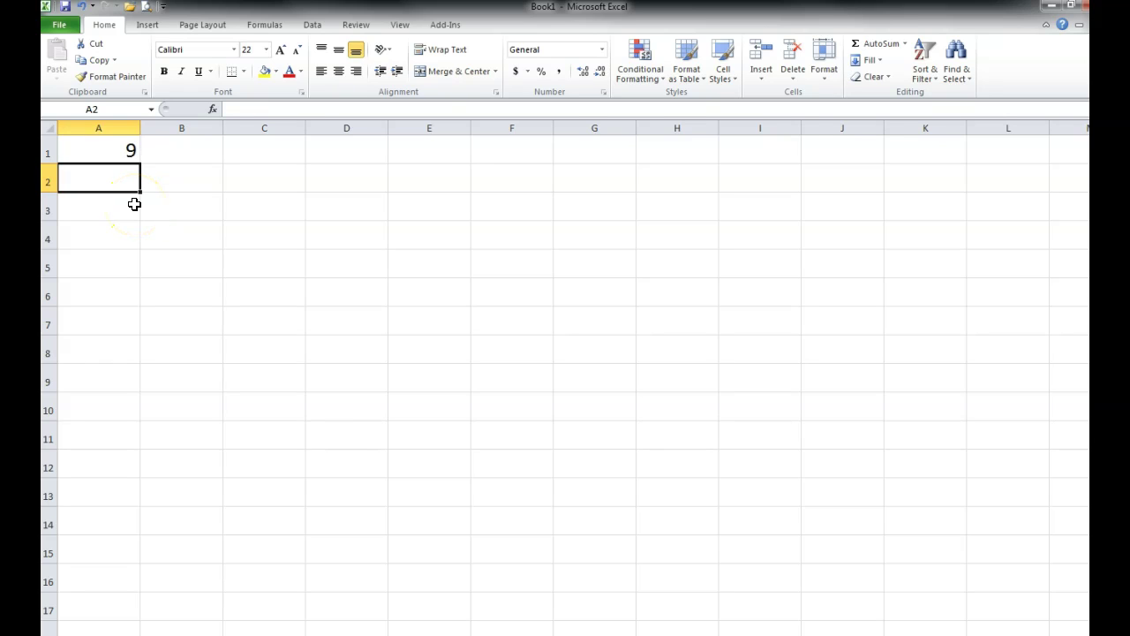
key("Up")
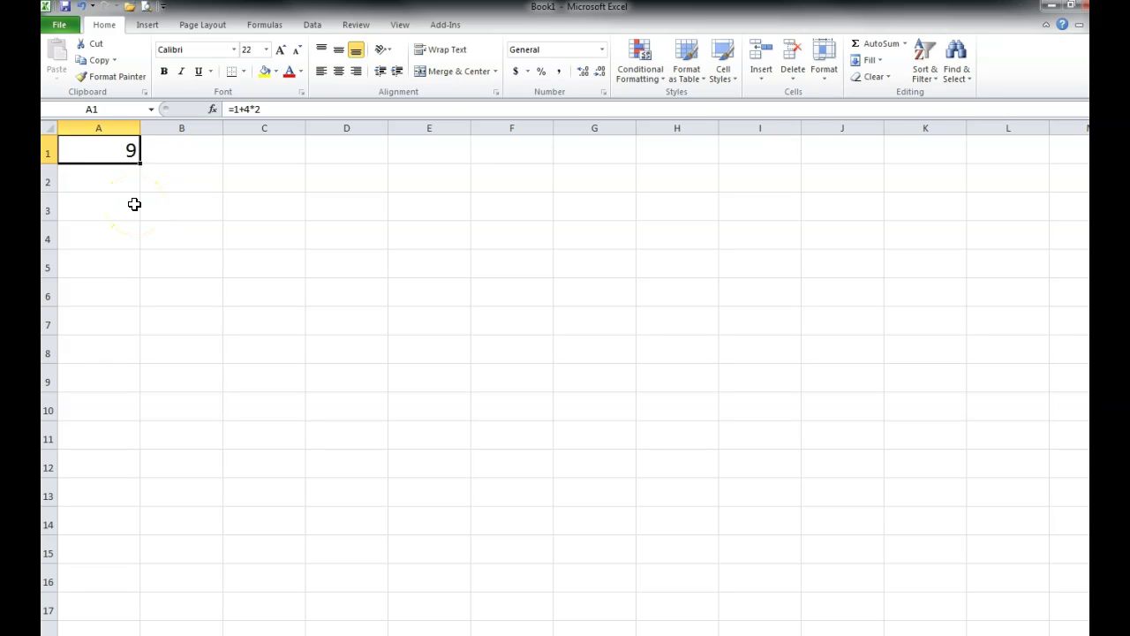
key("Delete")
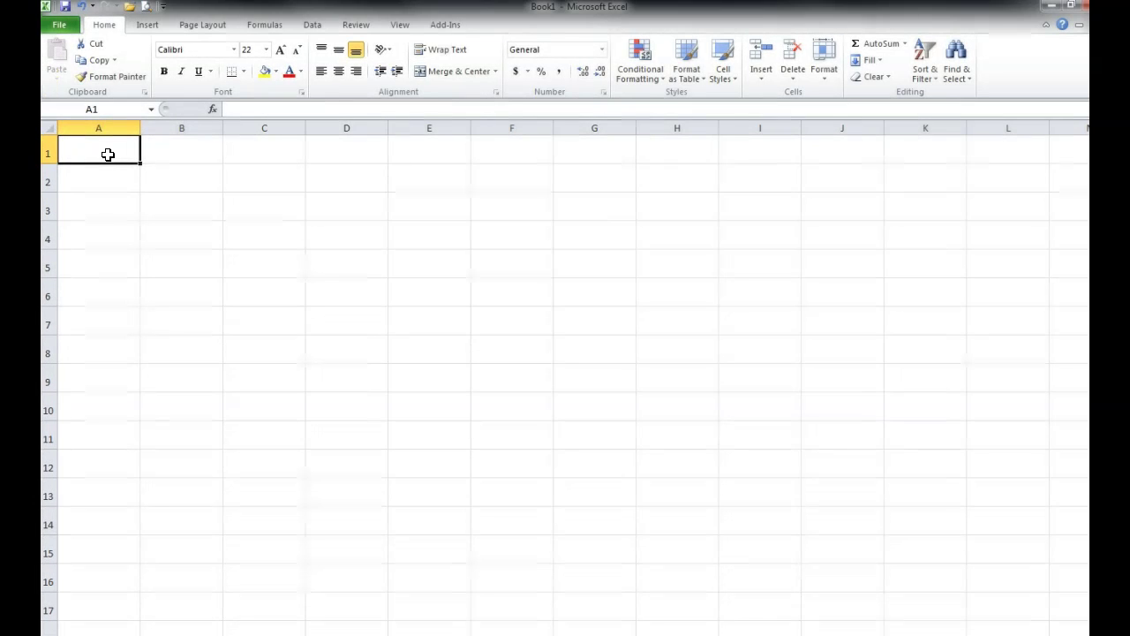
type("1")
key("Return")
type("2")
key("Return")
Try extending the series in A1:A2 down to A13 with AutoFill and undo the fill
left_click_drag(108, 154, 106, 167)
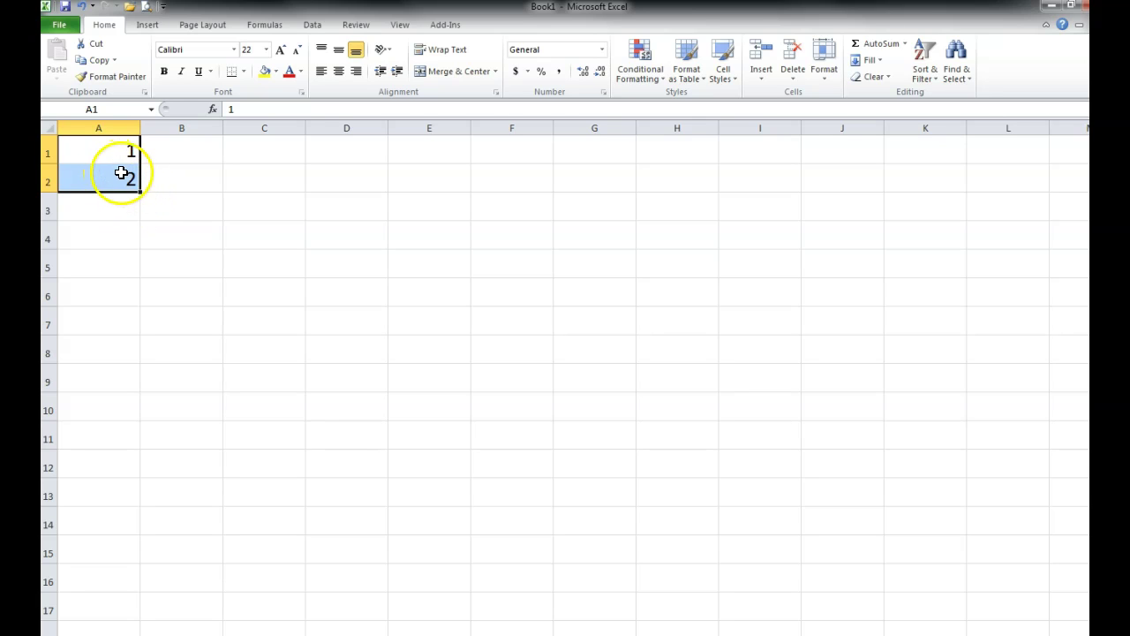
left_click(119, 207)
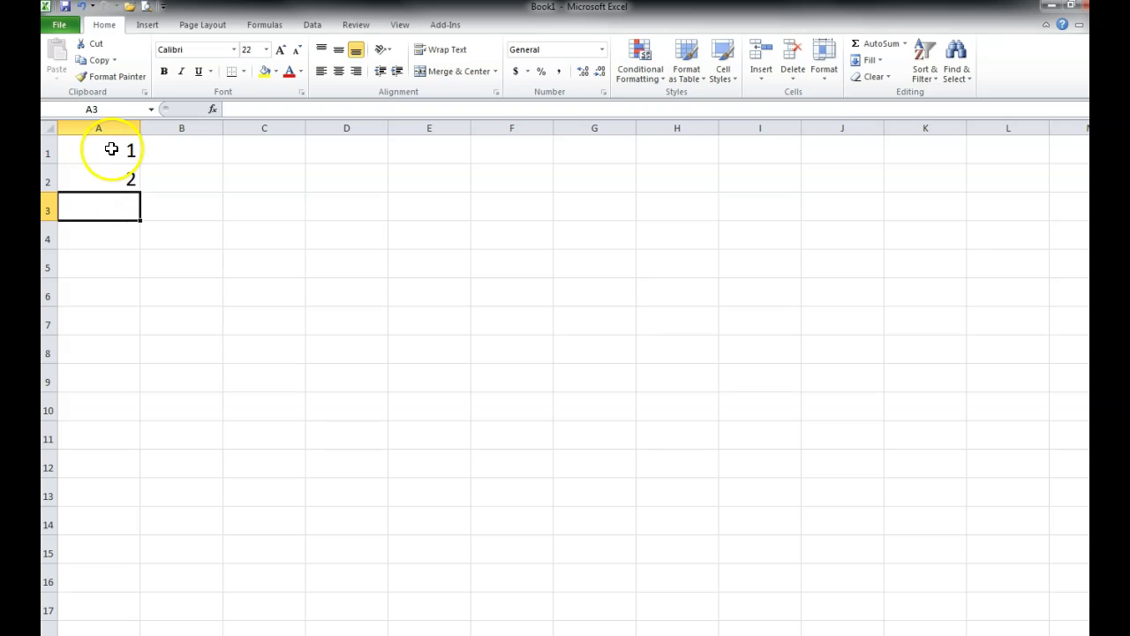
left_click_drag(118, 150, 132, 511)
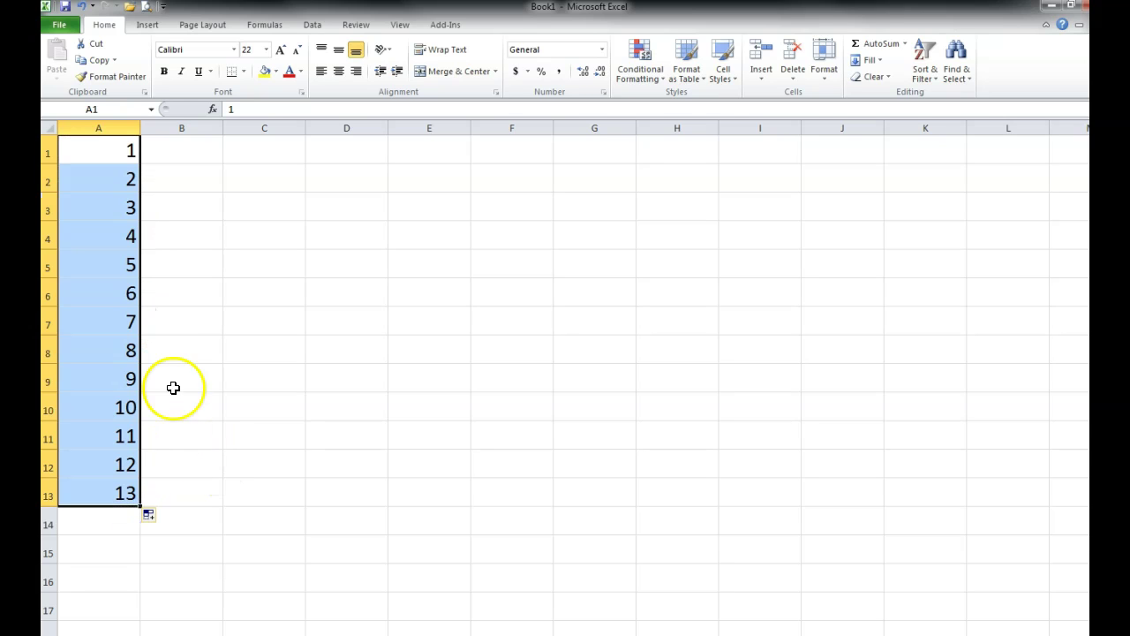
key("ctrl+z")
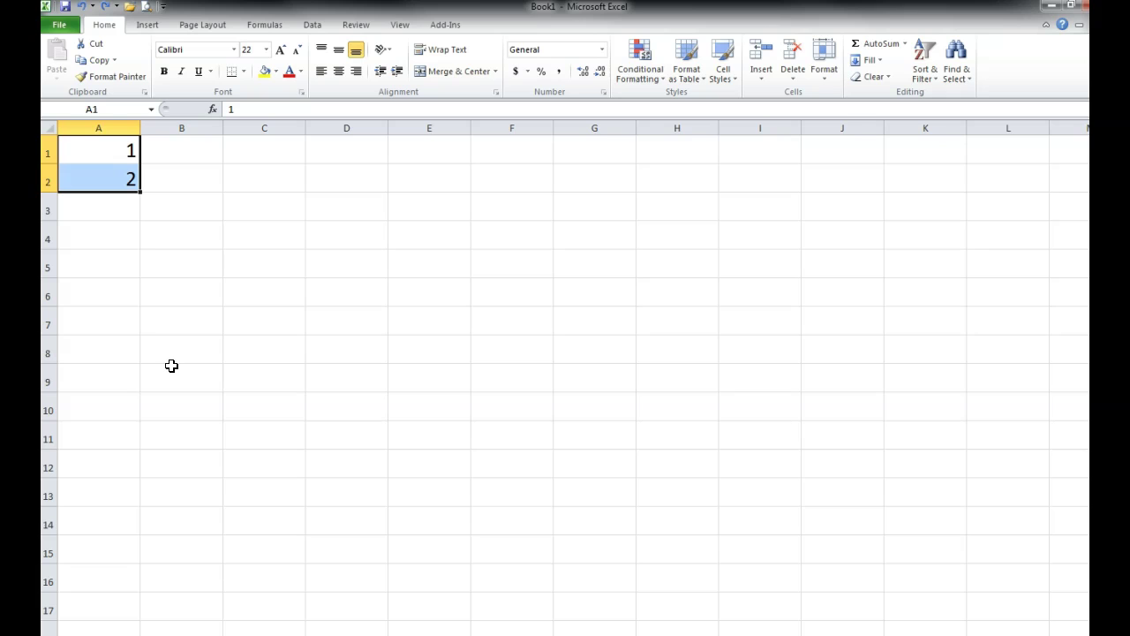
Set cell A2 to 3 and extend the A1:A2 series down to A8 with AutoFill
left_click(108, 256)
left_click(110, 179)
type("3")
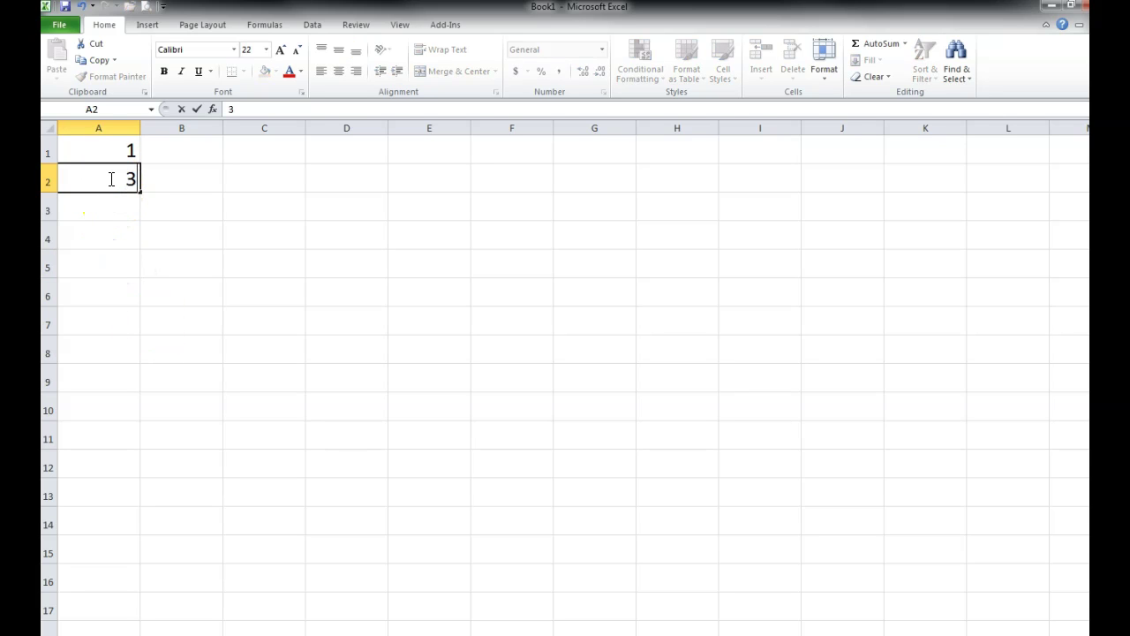
left_click_drag(112, 150, 146, 359)
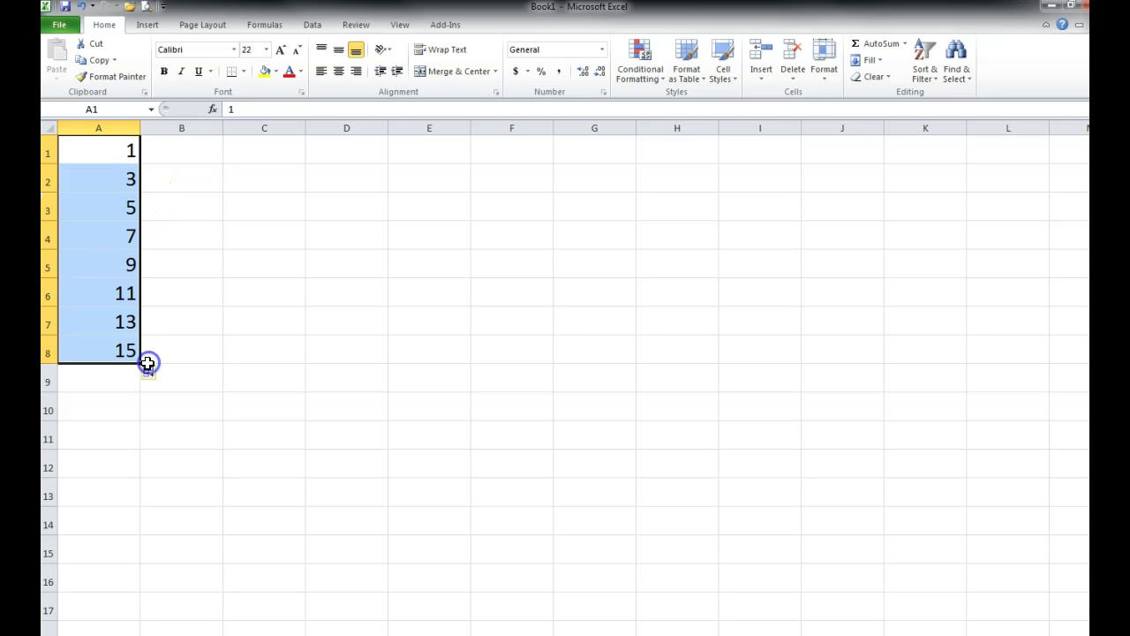
Clear the odd-number series from cells A1:A8
left_click(108, 292)
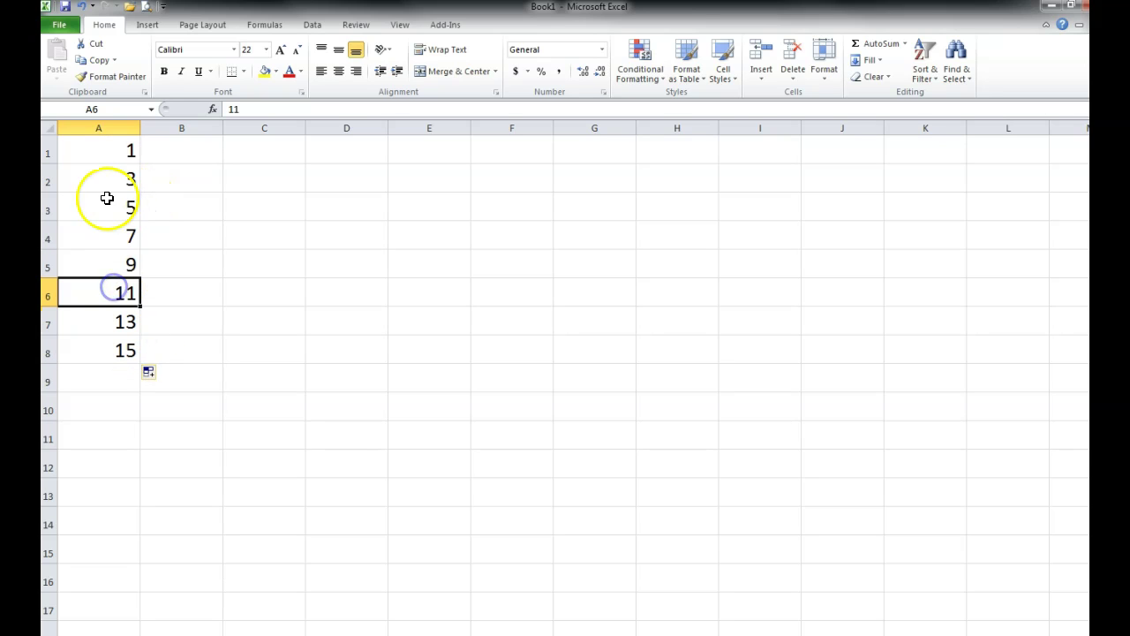
left_click(112, 152)
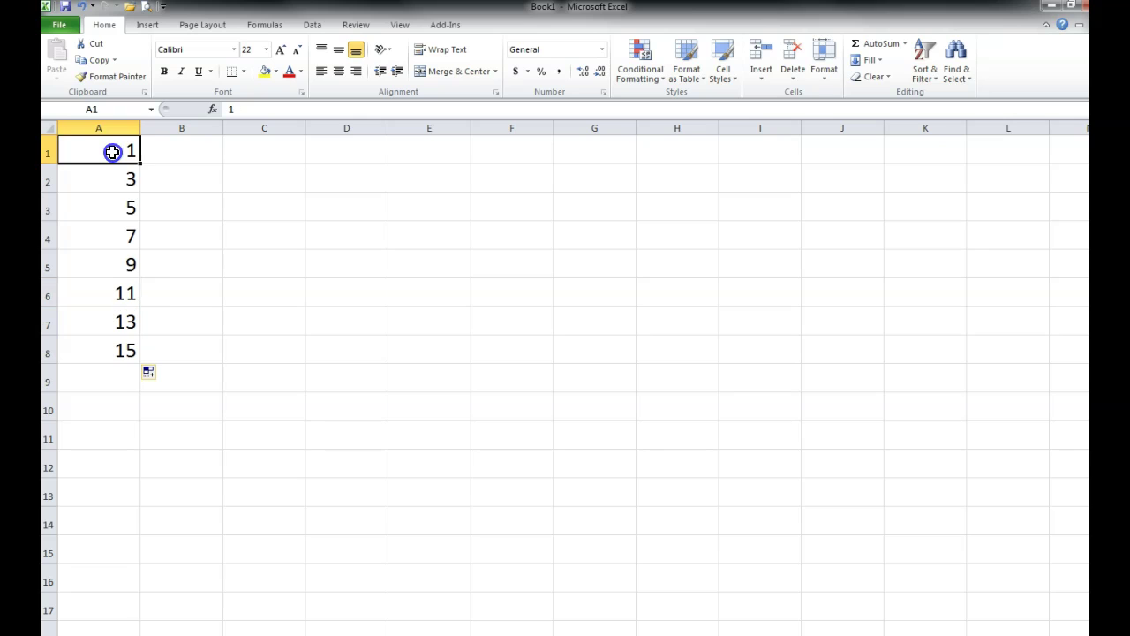
left_click(100, 182)
left_click_drag(98, 149, 122, 362)
key("Delete")
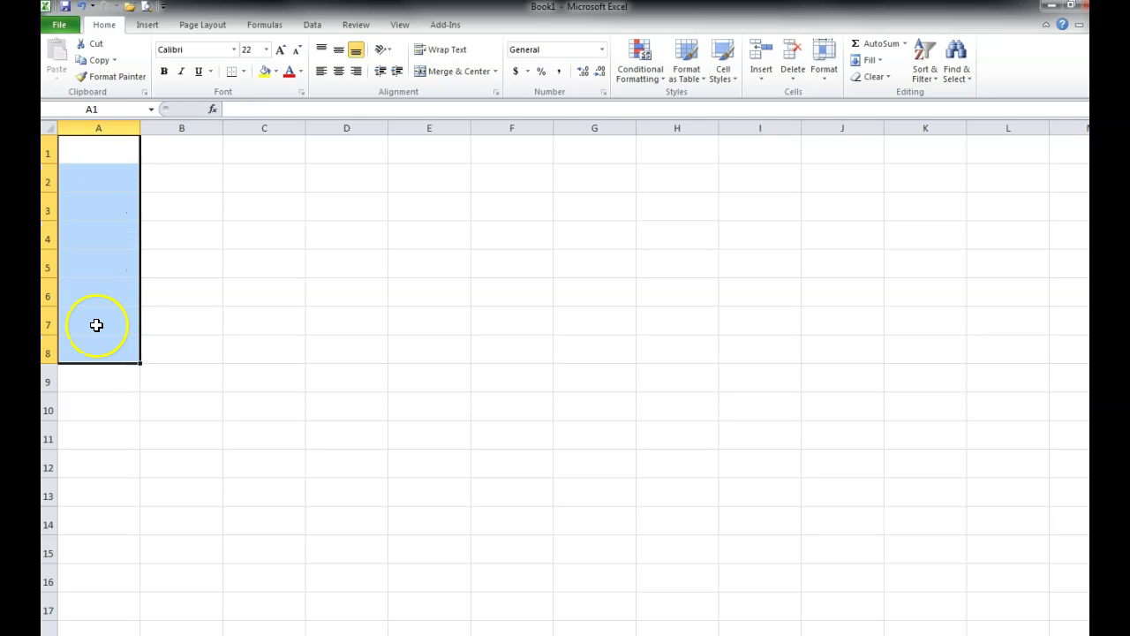
Enter the values 1, 2 and 4 in the empty cells A1 through A3
left_click(212, 231)
left_click(103, 148)
type("1")
key("Return")
type("2")
key("Return")
type("4")
key("Return")
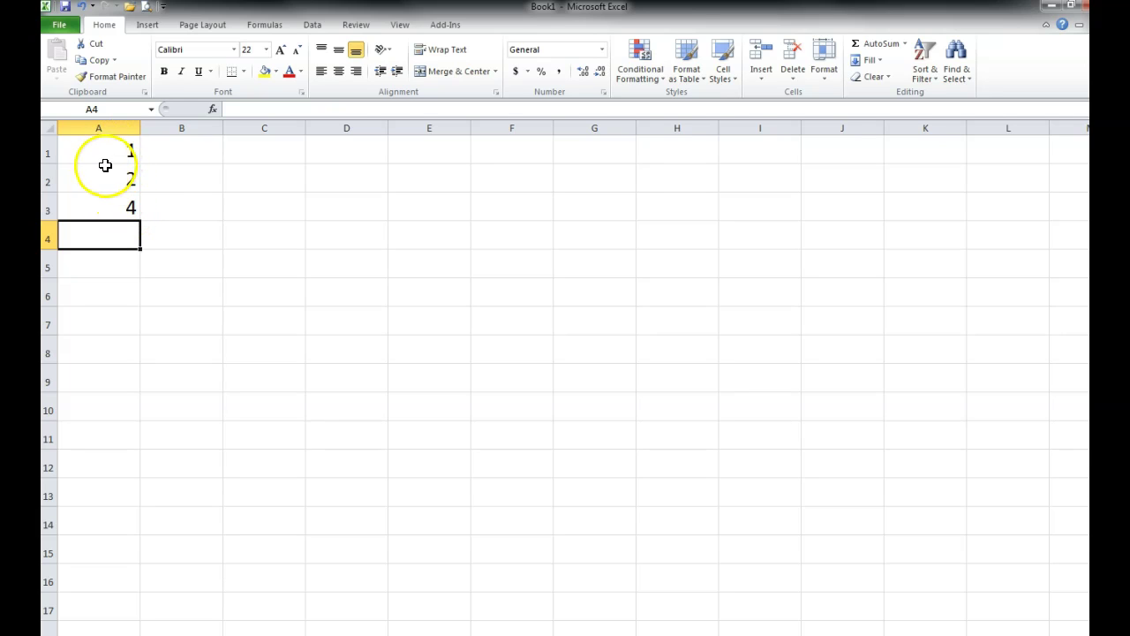
Try extending the 1, 2, 4 pattern down to A9 with AutoFill and clear A1:A9
left_click_drag(126, 151, 147, 382)
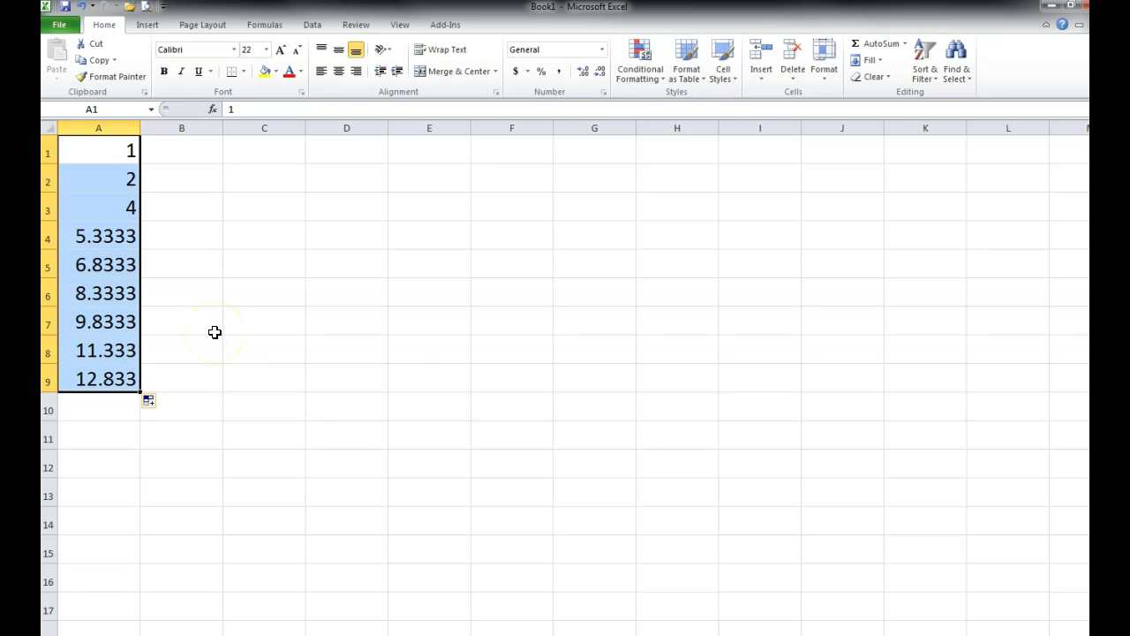
key("Delete")
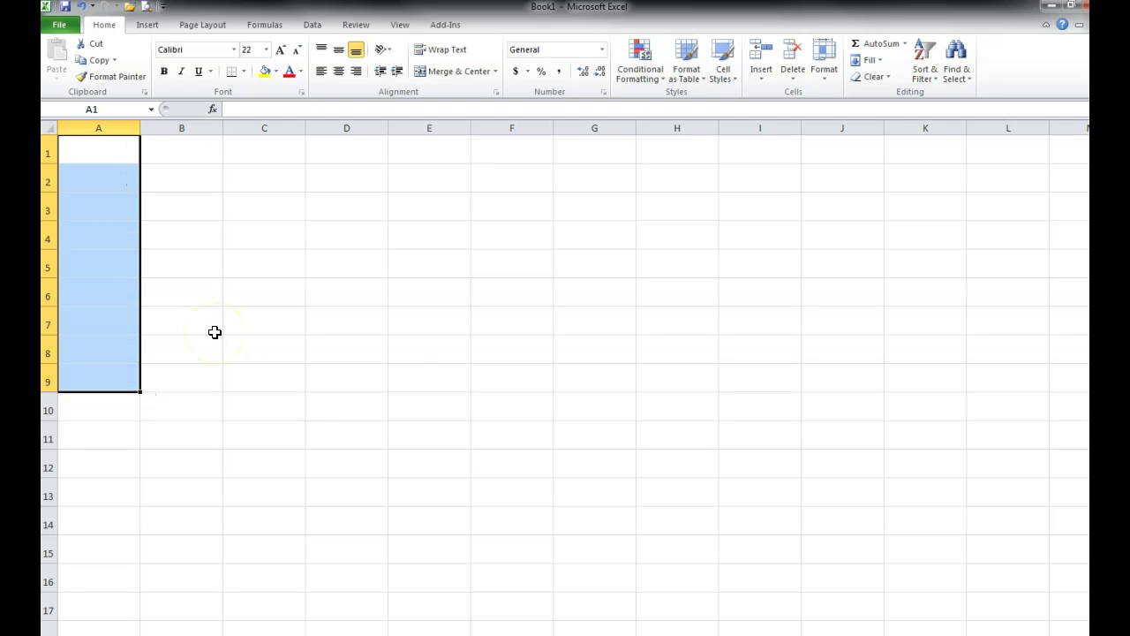
left_click(214, 332)
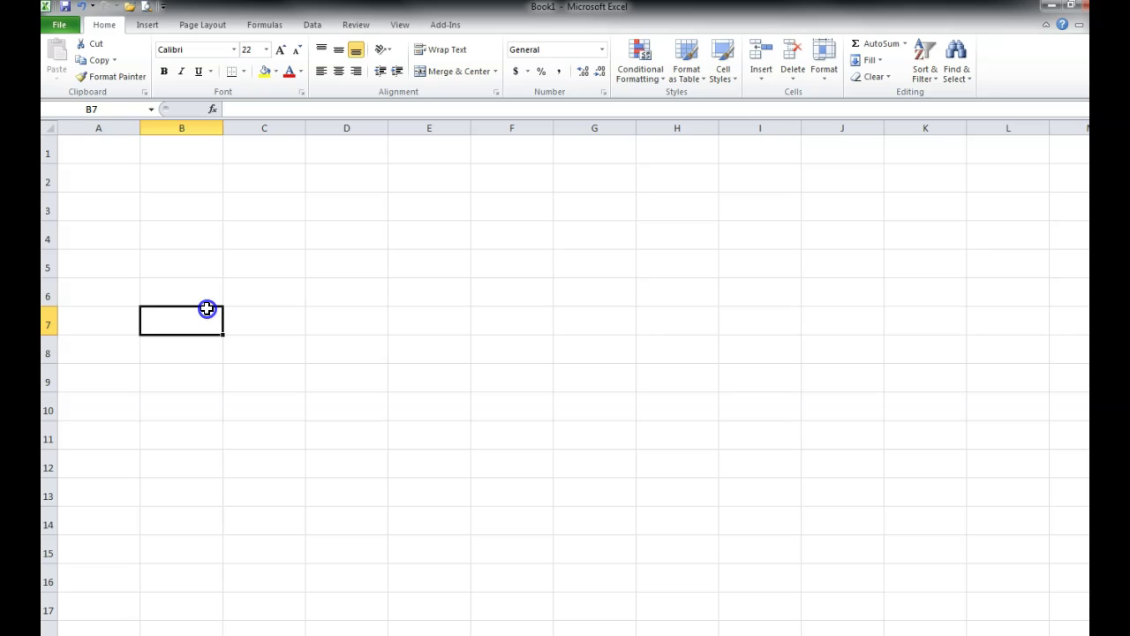
Re-enter the doubling values 1, 2 and 4 in cells A1, A2 and A3
left_click(104, 174)
left_click(108, 147)
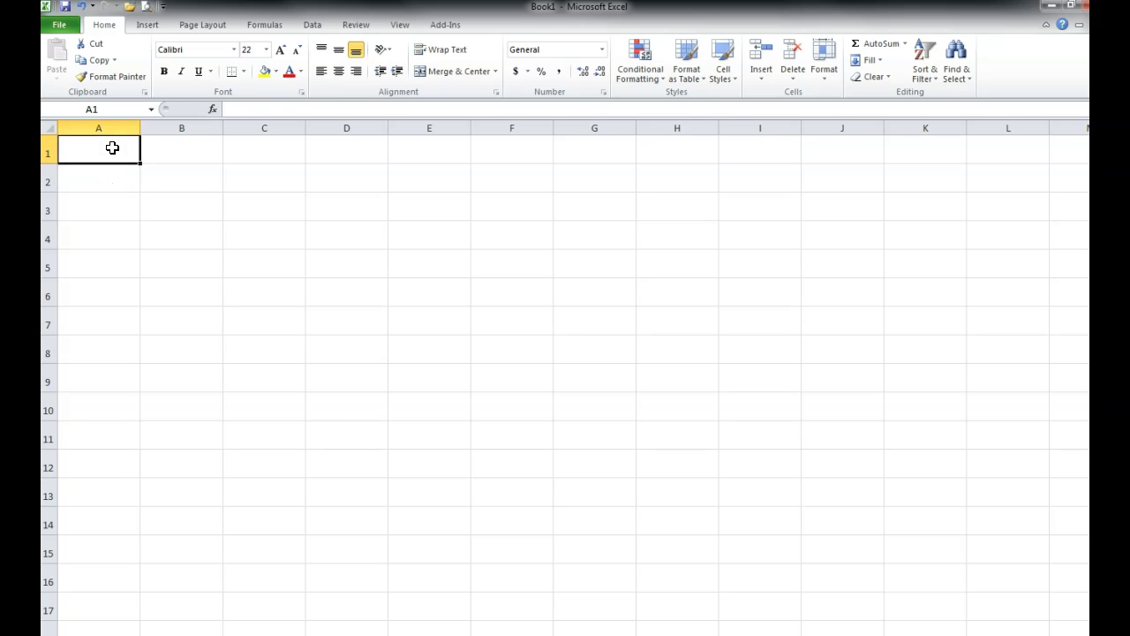
type("1")
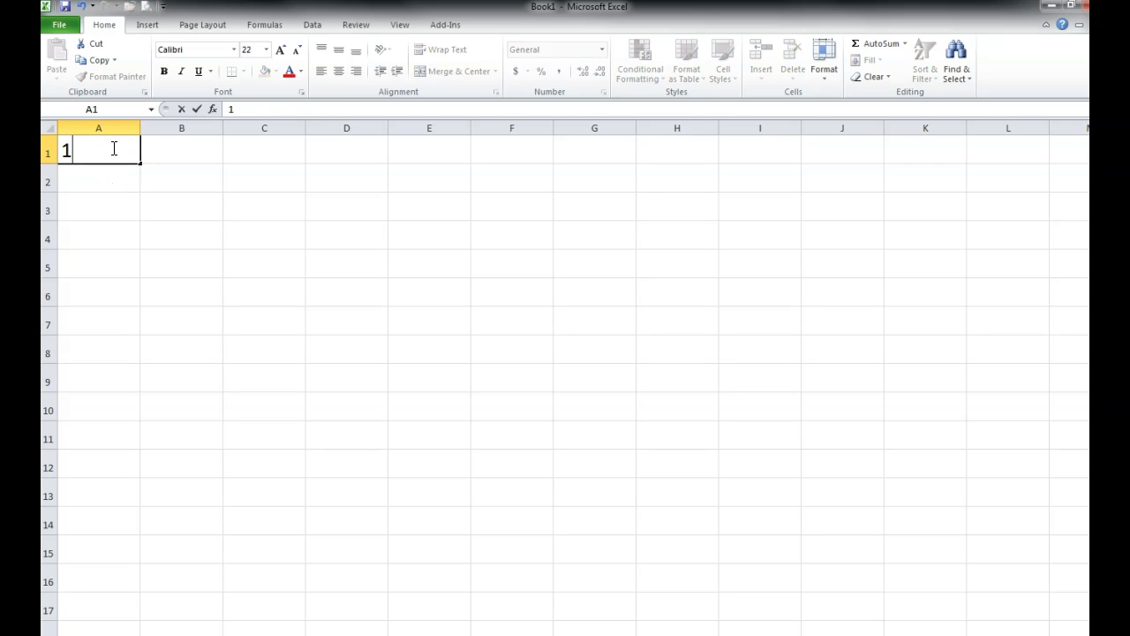
key("Return")
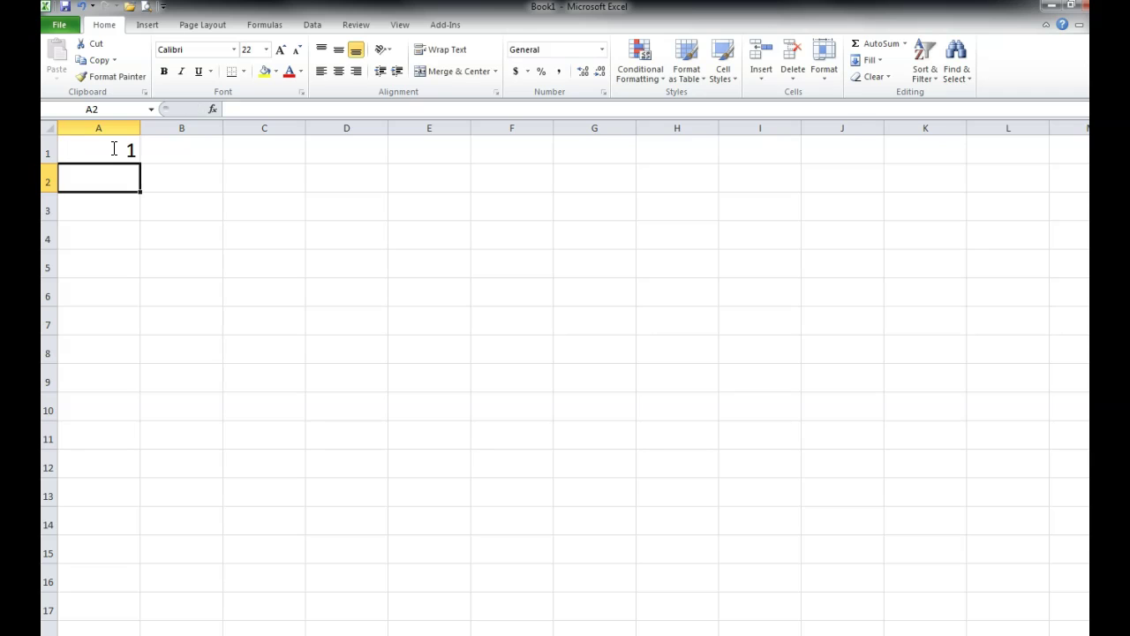
type("2")
key("Return")
type("4")
key("Return")
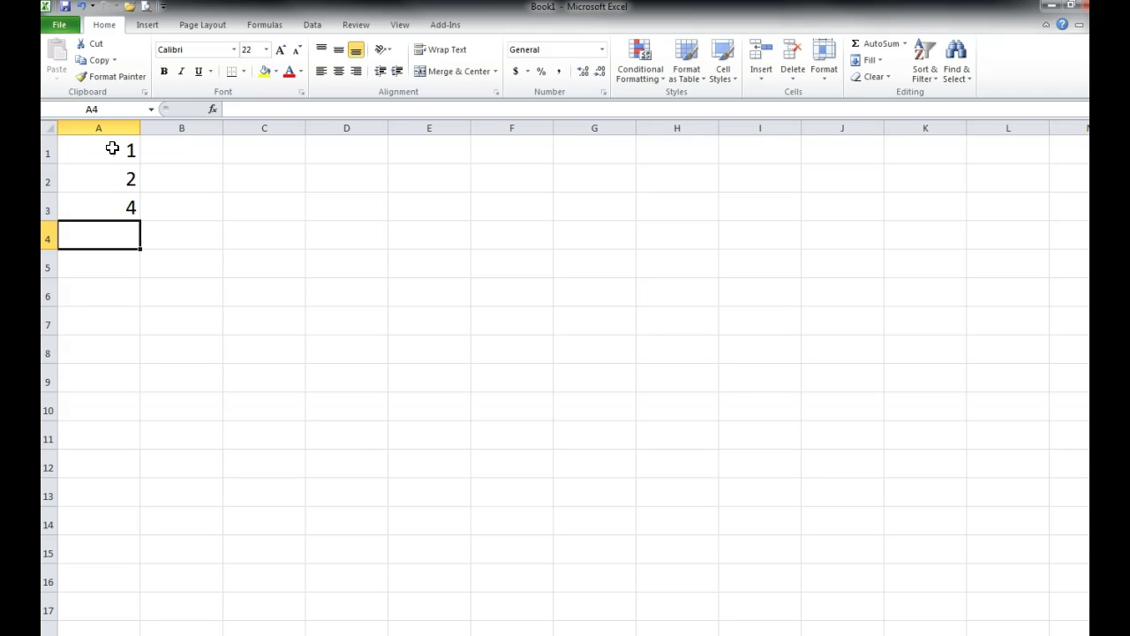
Clear cells A2 and A3, keeping only the starting value in A1
key("Up")
key("Up")
key("Delete")
key("Down")
key("Up")
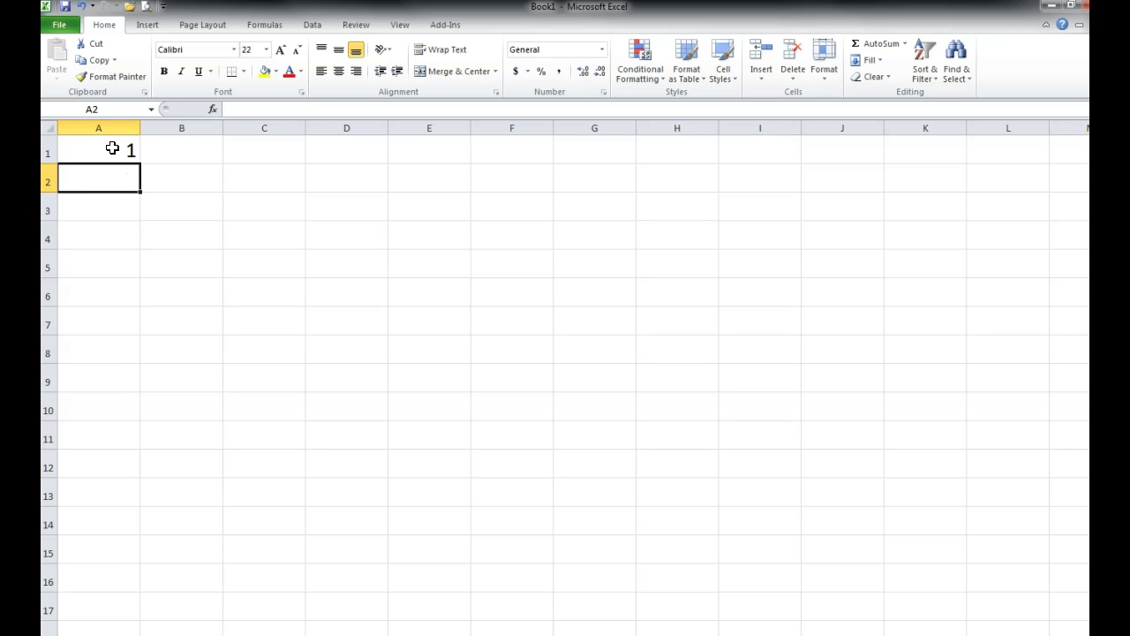
Enter the formula =2*A1 in cell A2, referencing the cell above
type("=")
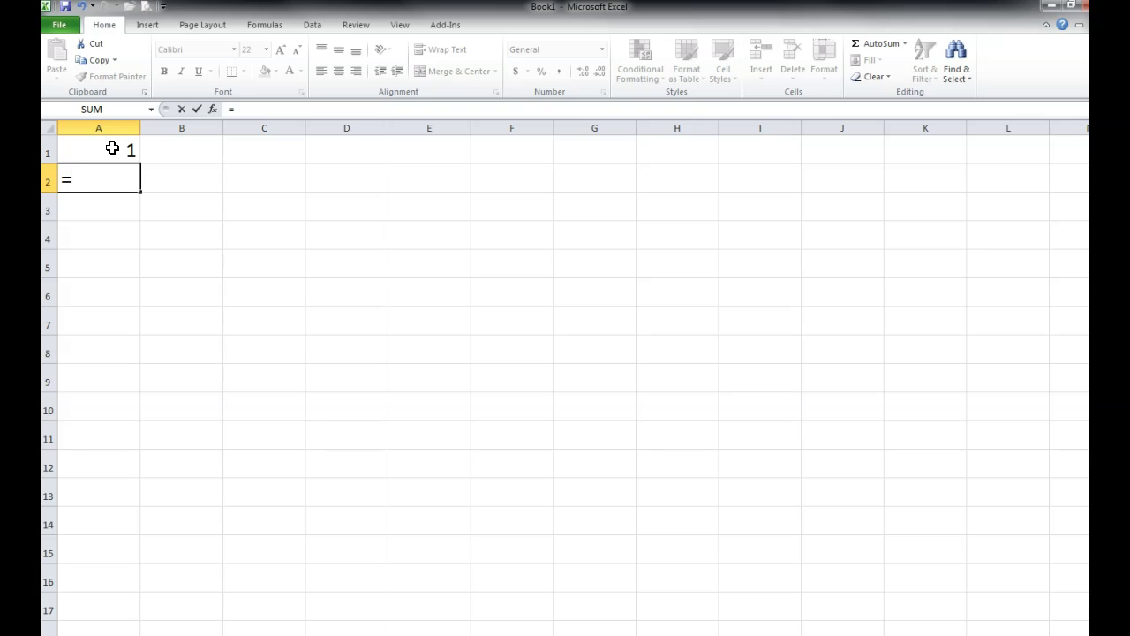
type("2*")
left_click(112, 148)
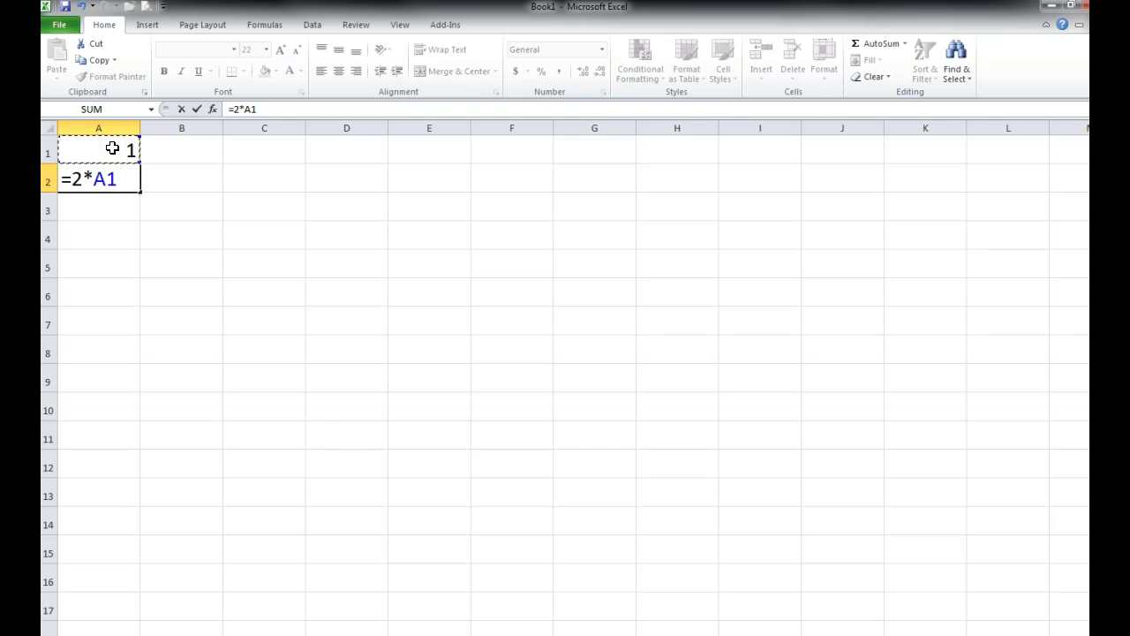
key("Return")
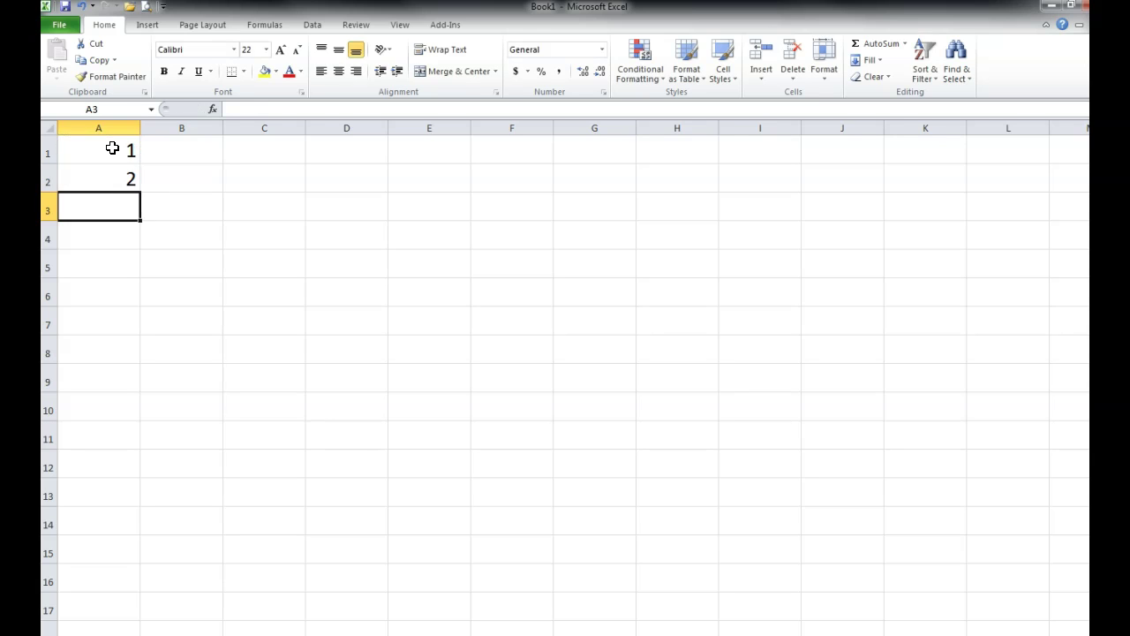
Fill the doubling formula from A2 down to A8 and reselect A2
left_click(116, 173)
left_click_drag(140, 191, 146, 358)
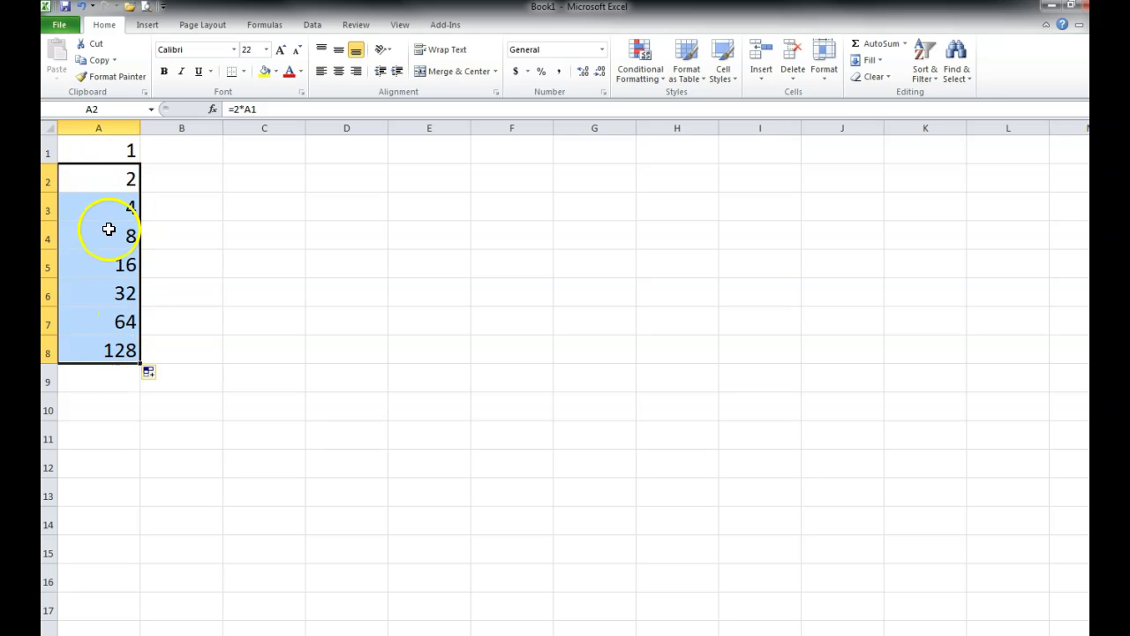
left_click(108, 177)
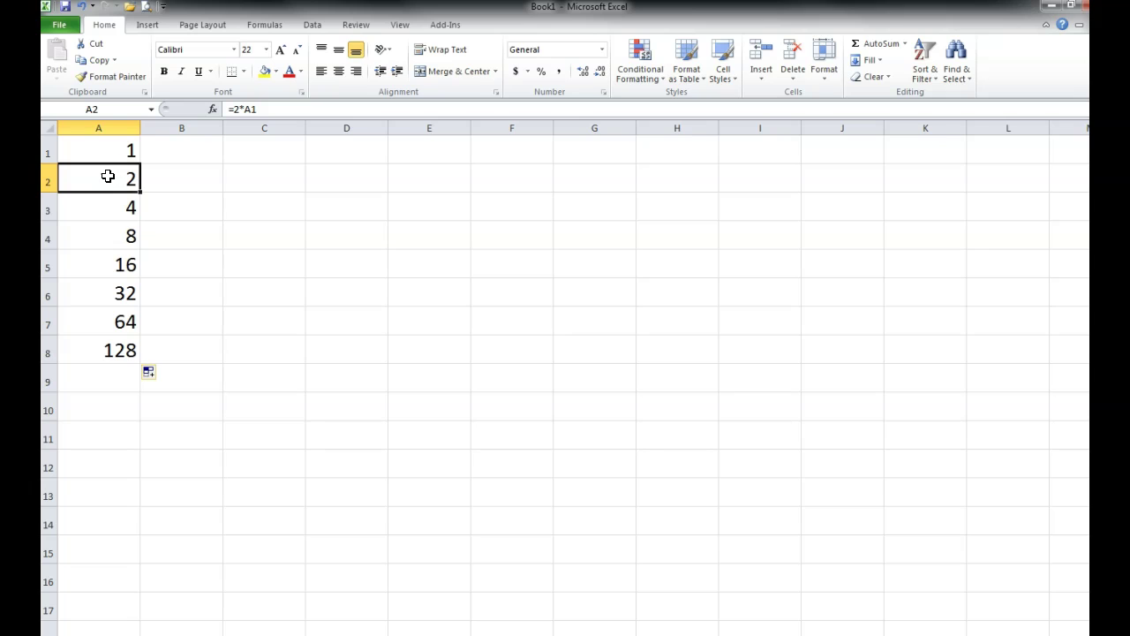
Clear the doubling sequence from cells A1 to A8 and return to cell A1
left_click_drag(101, 152, 109, 357)
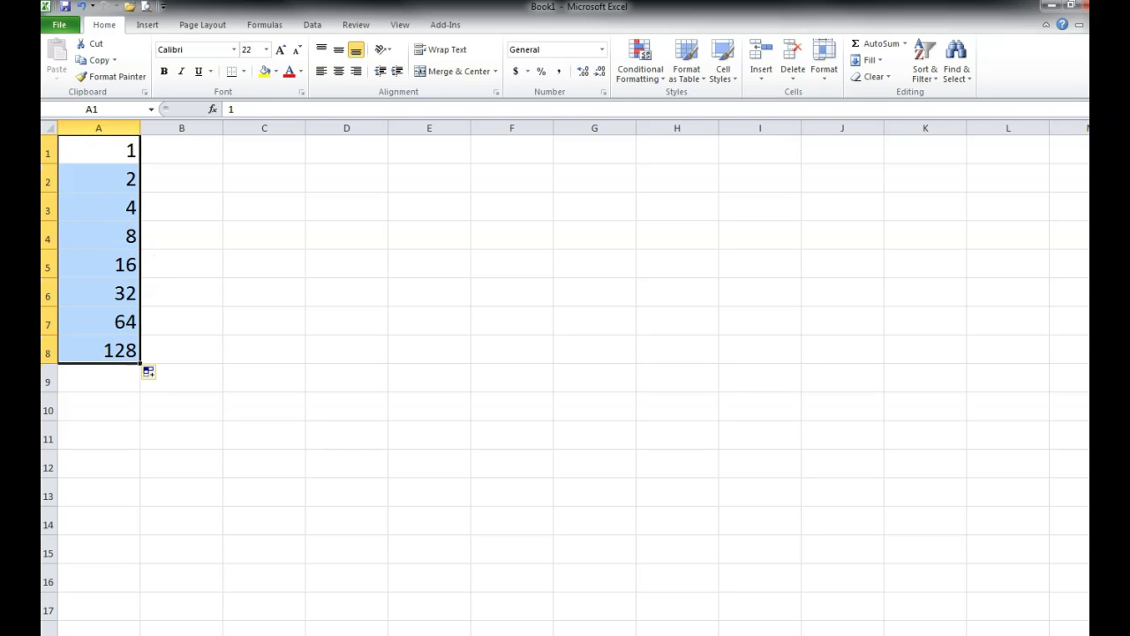
key("Delete")
key("Right")
key("Left")
Enter the consecutive values 0, 1, 2 and 3 in cells A1 to A4
type("0")
key("Return")
type("1")
key("Return")
type("2")
key("Return")
type("4")
key("Return")
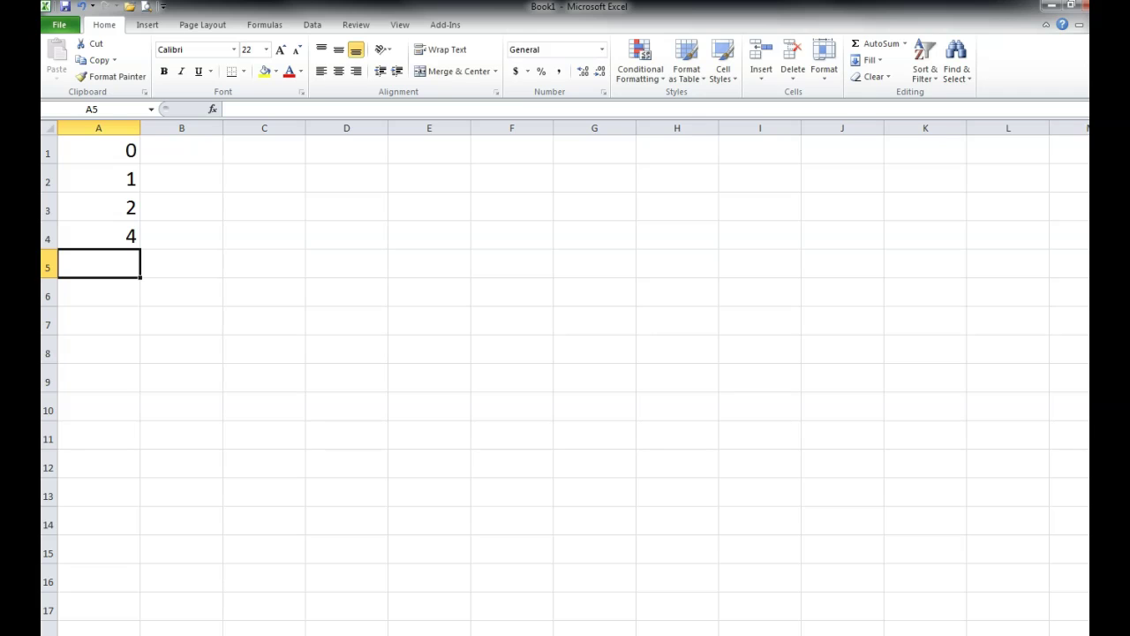
key("Up")
type("3")
key("Return")
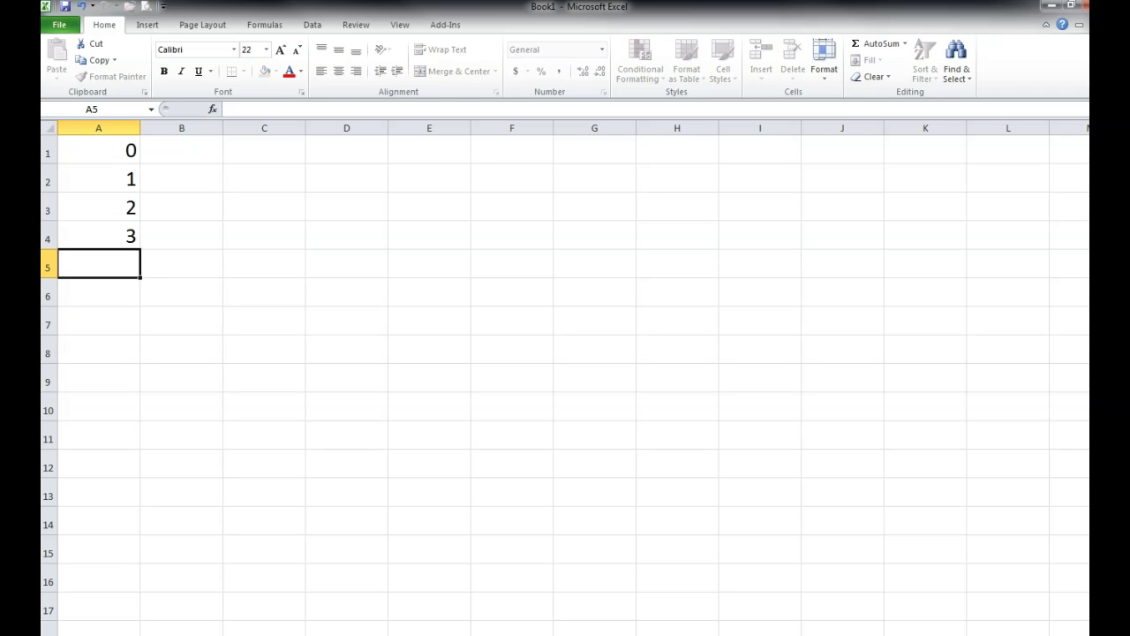
Extend the consecutive number series down column A until it reaches 30 in cell A31
left_click_drag(116, 191, 106, 310)
scroll(144, 309, "up", 8)
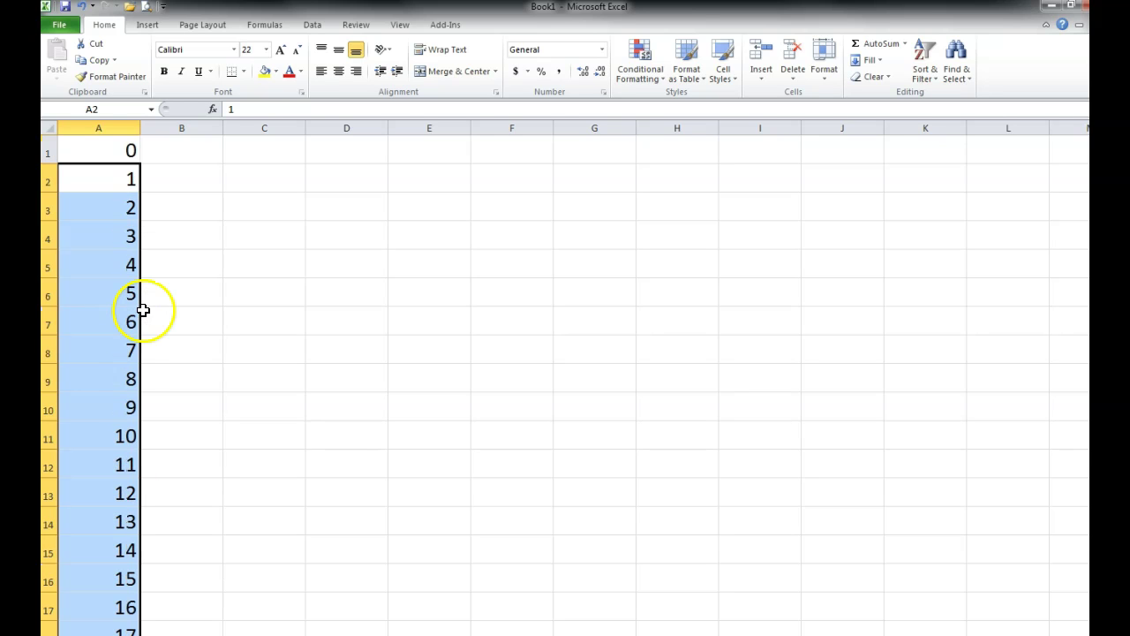
left_click(192, 243)
Enter the starting value 40000 in cell B1, beside the 0 in column A
left_click(181, 147)
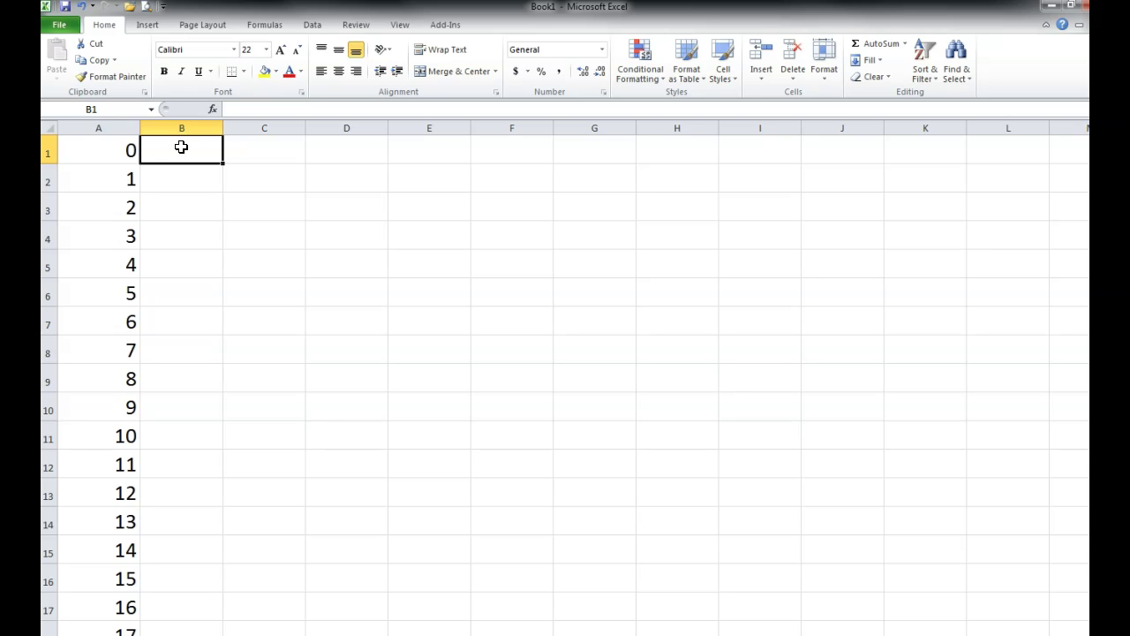
type("4")
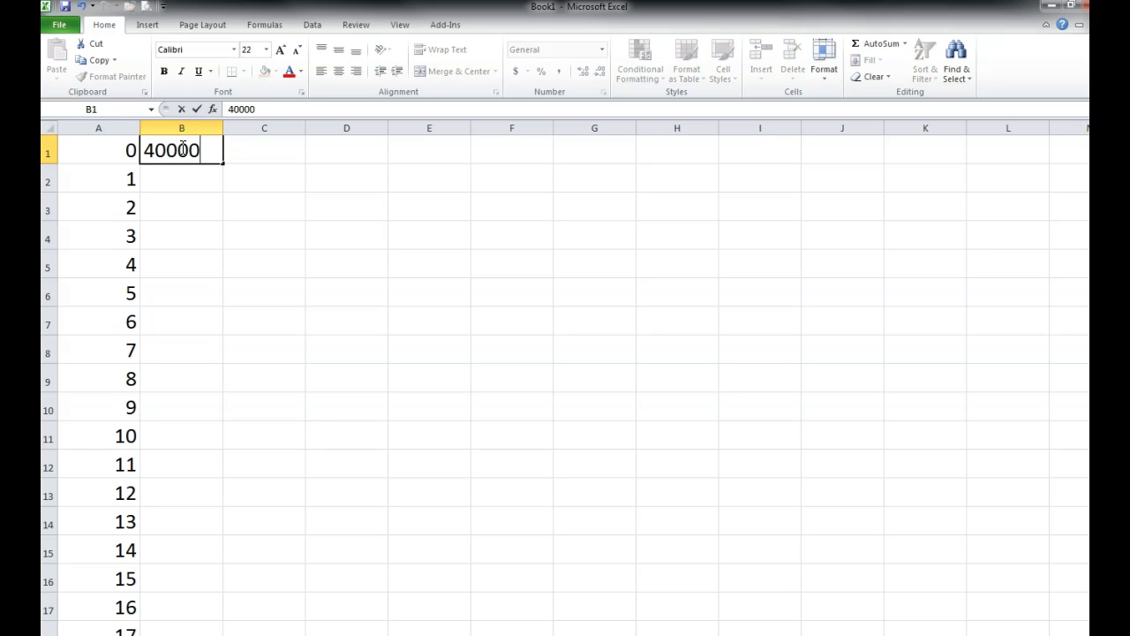
type("0000")
key("Return")
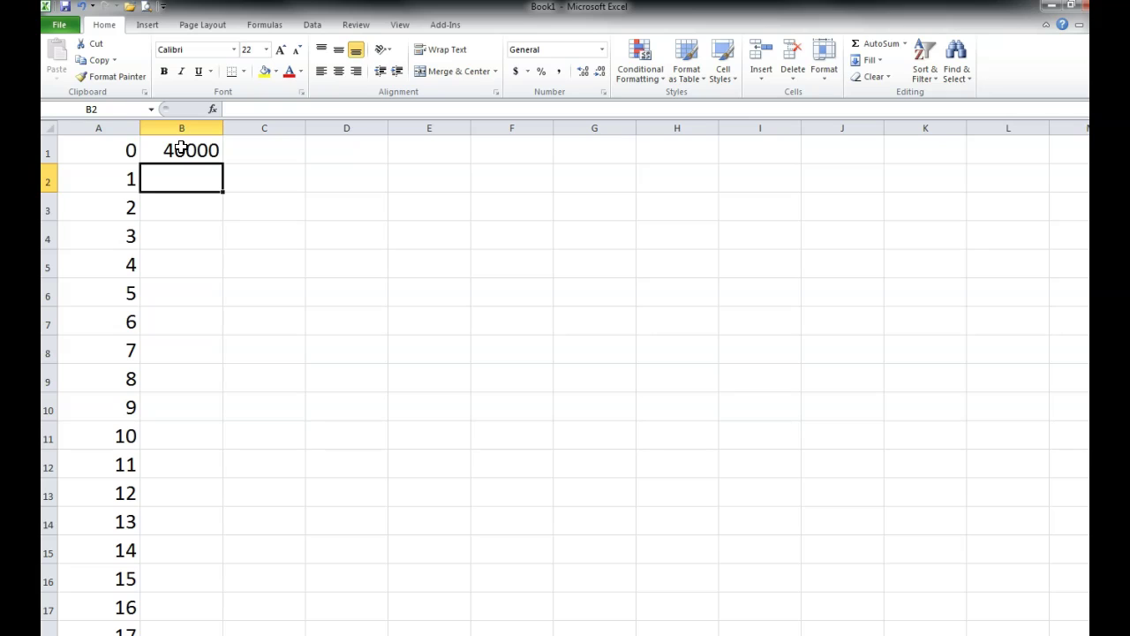
left_click(189, 149)
left_click(124, 152)
left_click(168, 154)
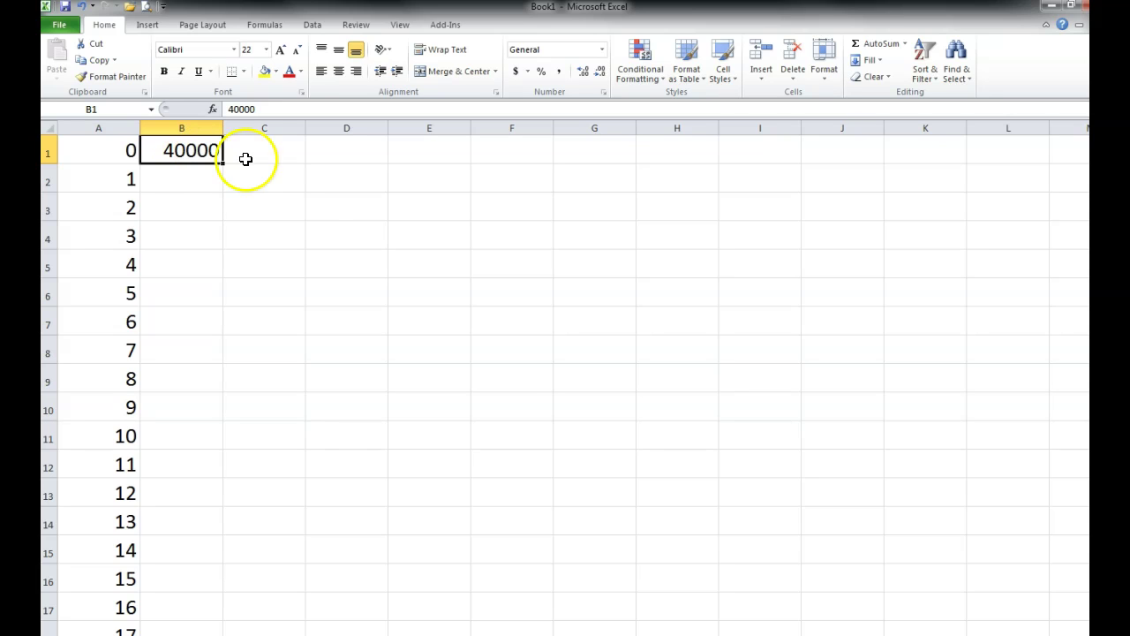
Enter the growth multiplier 1.0163 in cell D1
left_click(329, 154)
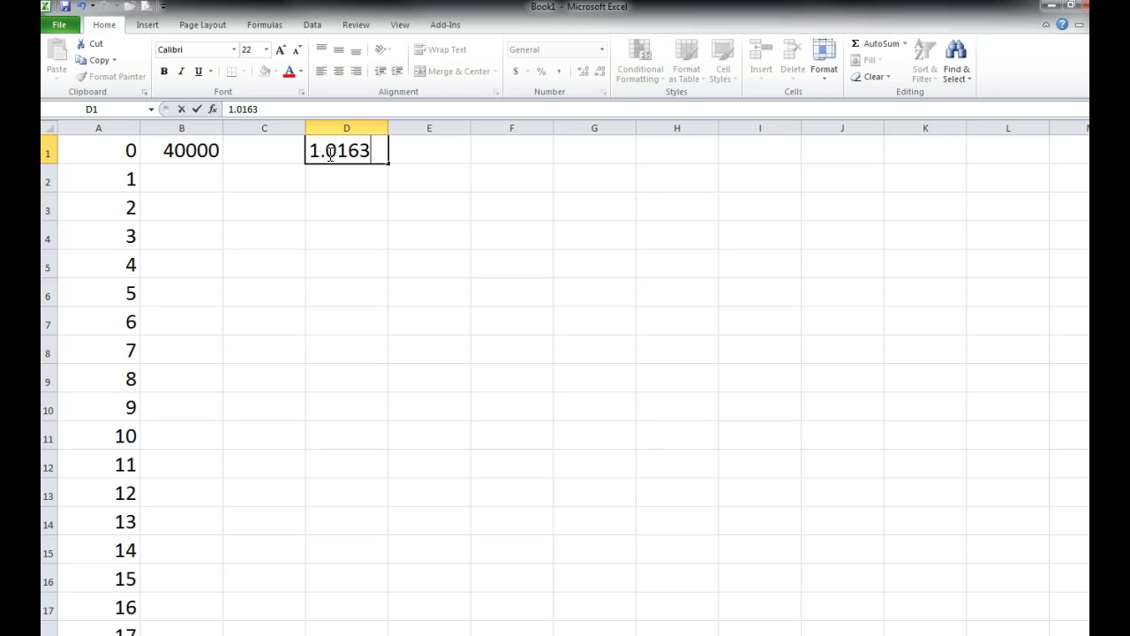
key("Return")
left_click(348, 151)
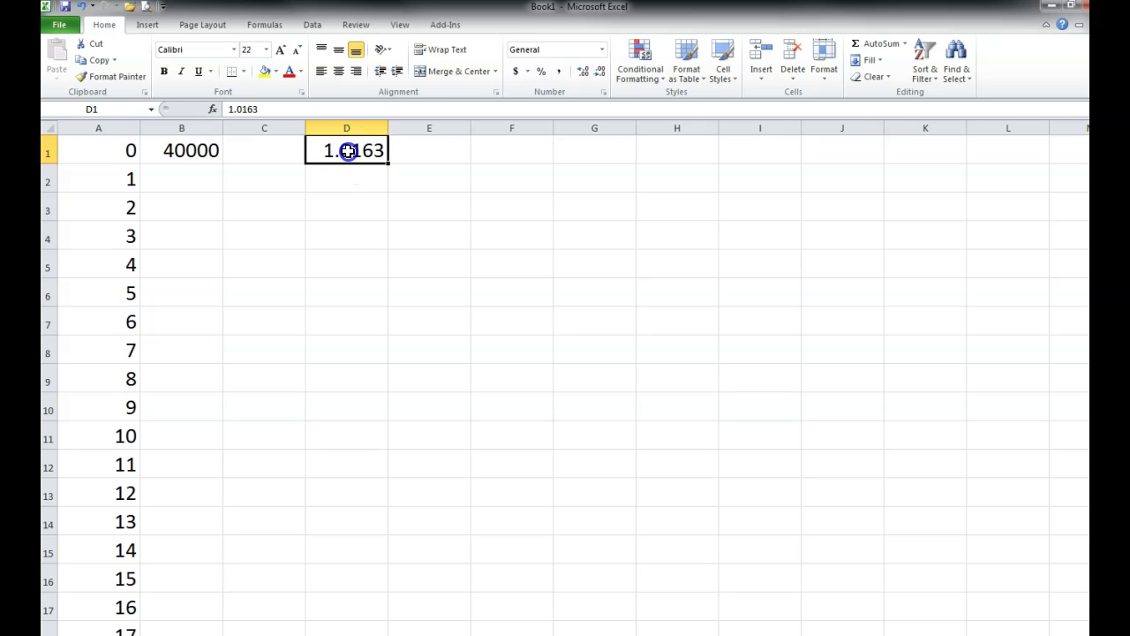
Enter the formula =B1*D1 in cell B2 to multiply the starting value by the growth factor
left_click(181, 177)
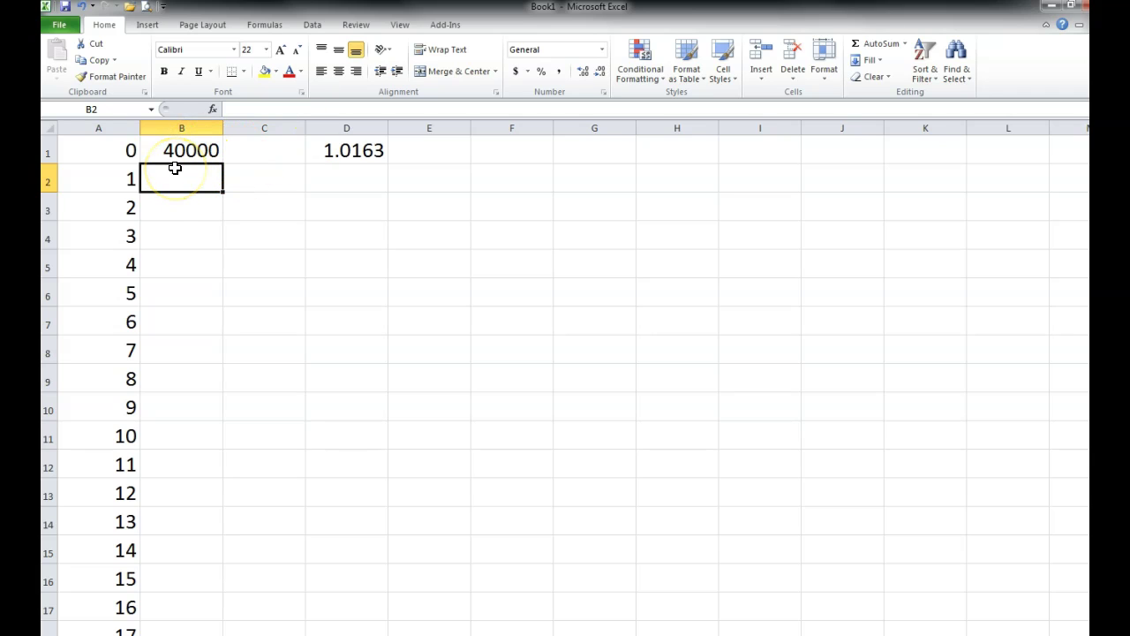
type("=")
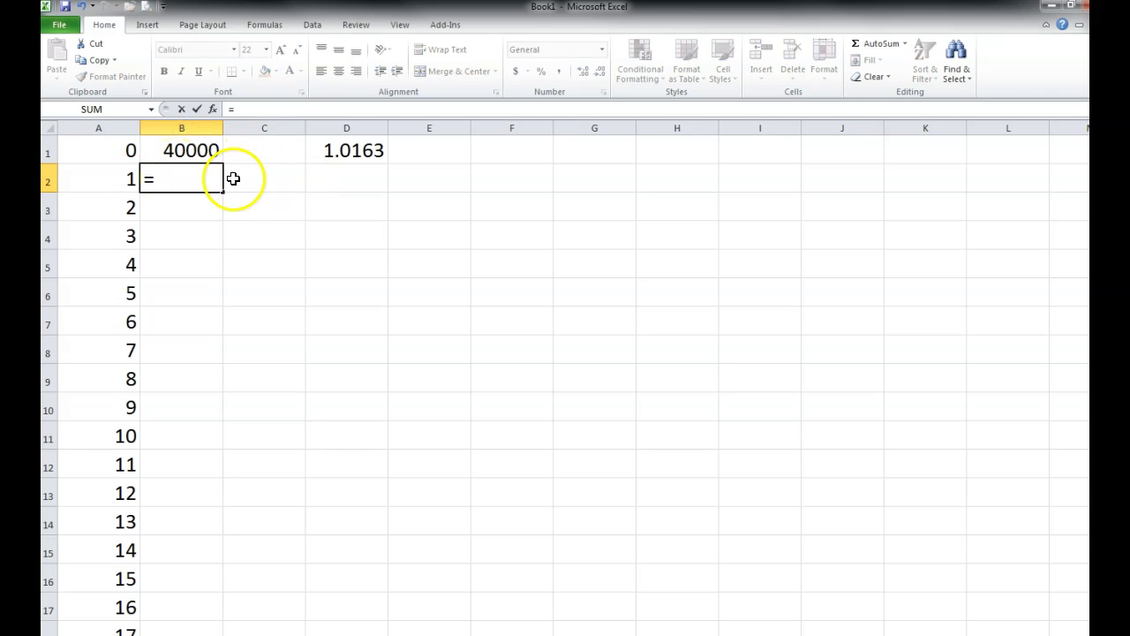
left_click(186, 150)
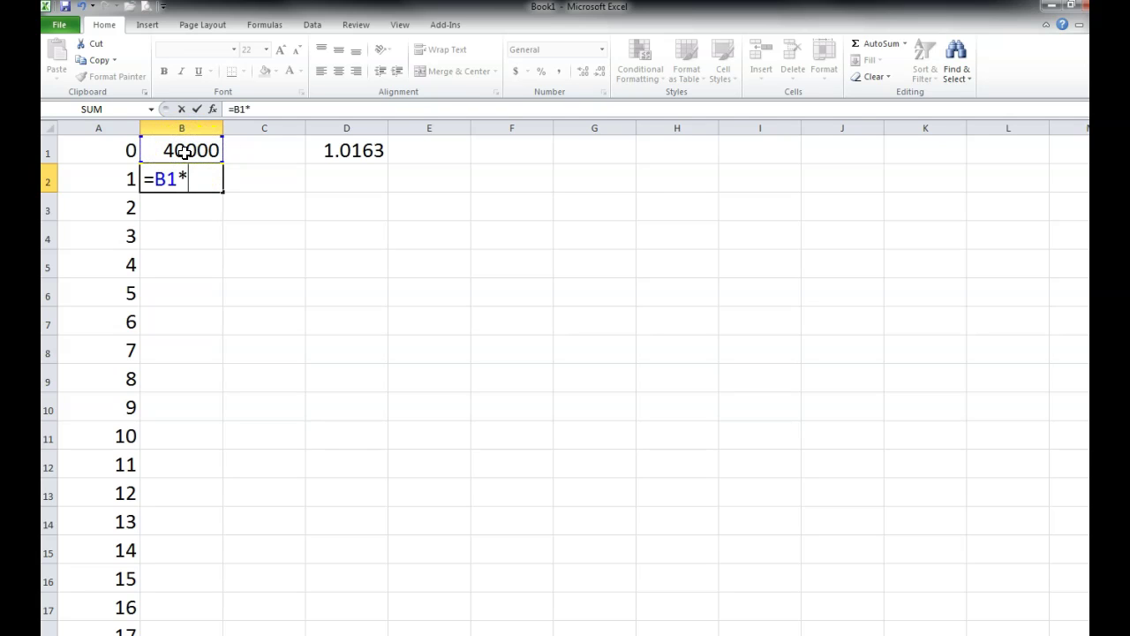
type("*")
left_click(322, 150)
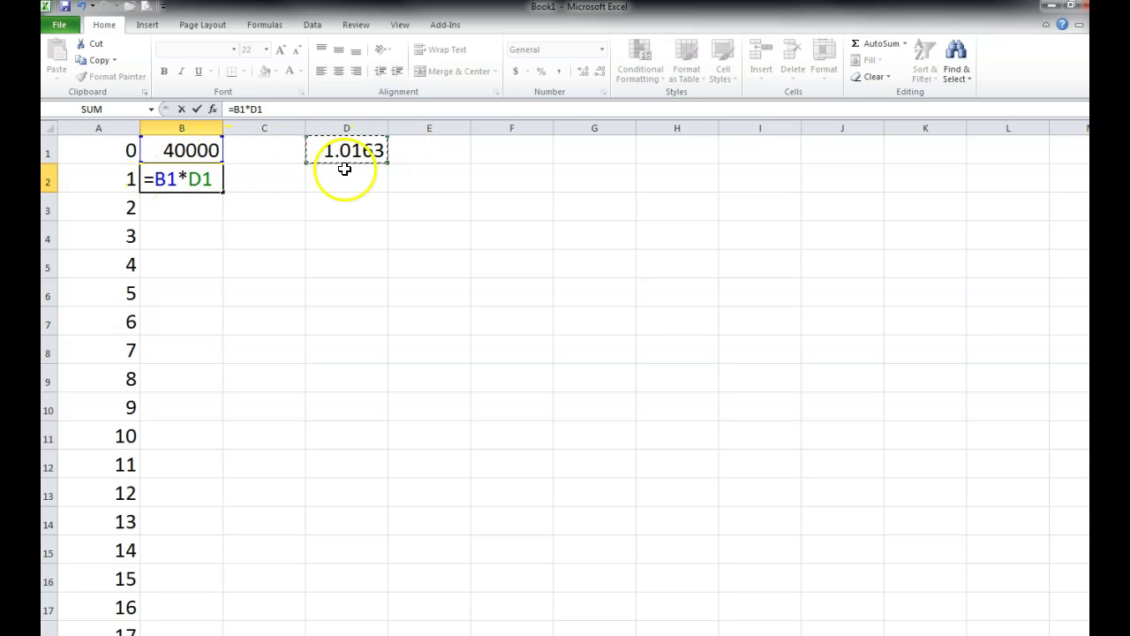
key("Return")
left_click(218, 183)
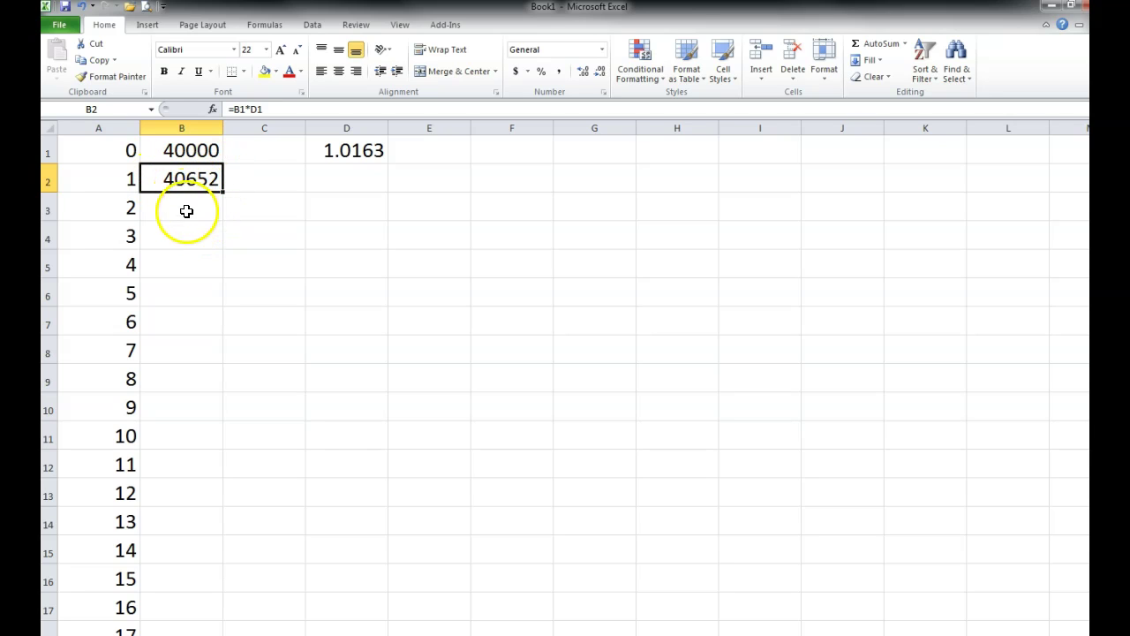
Enter the formula =B2*D1 in cell B3
left_click(185, 204)
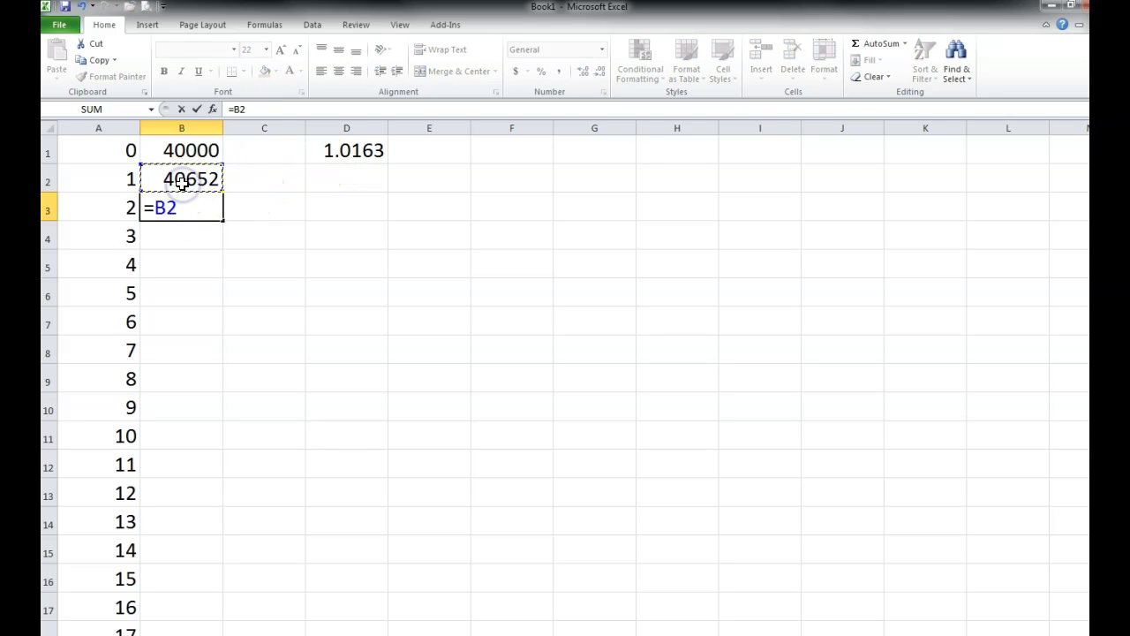
left_click(342, 151)
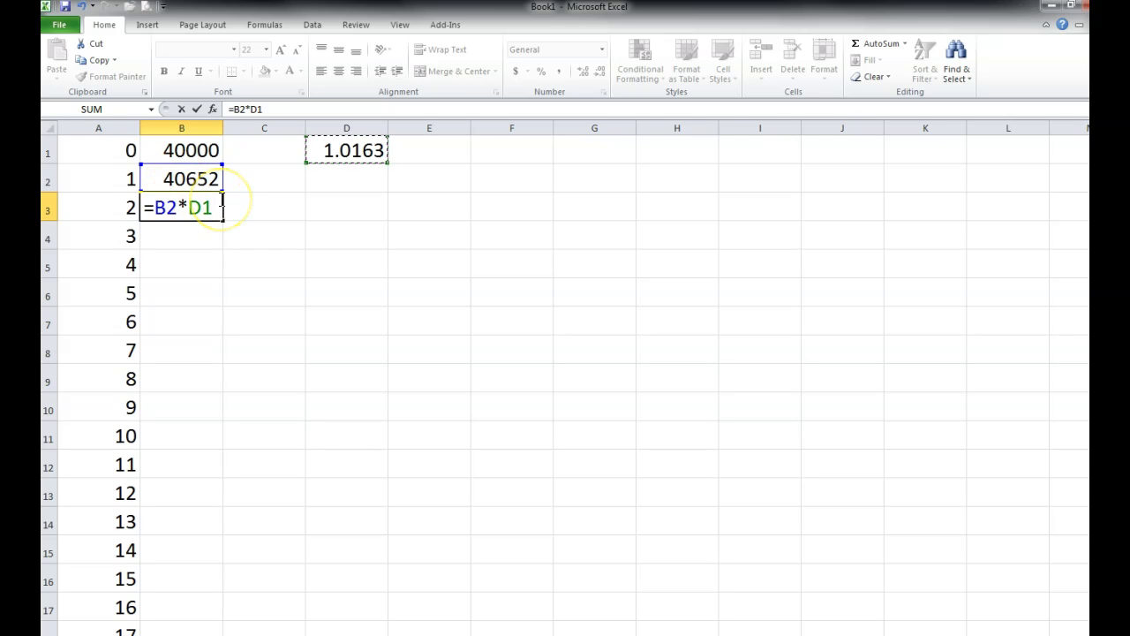
key("Return")
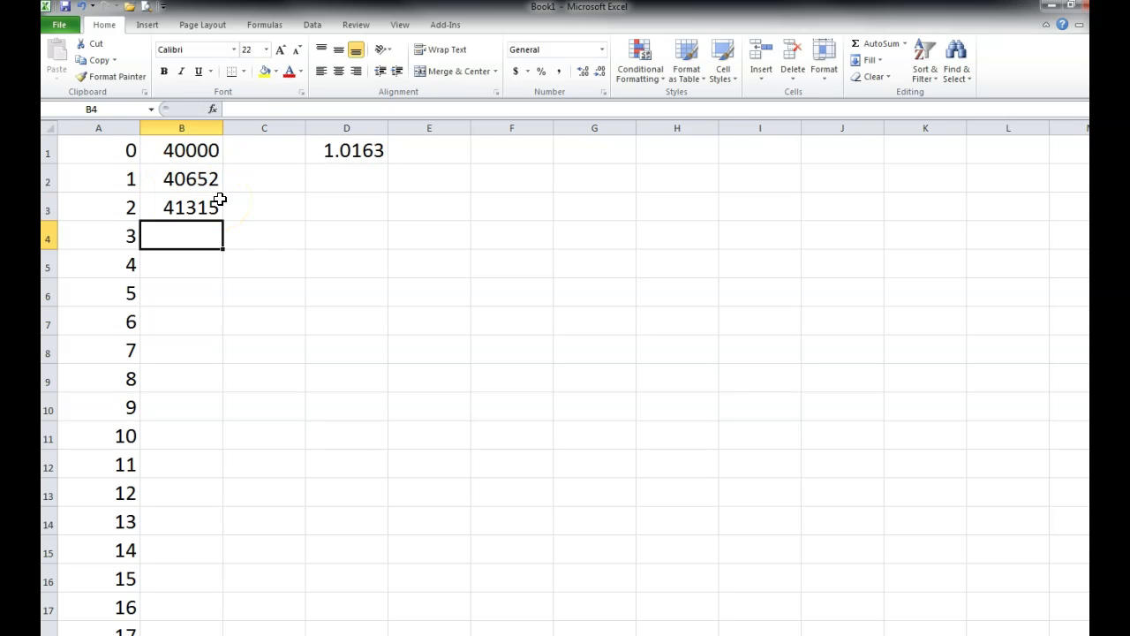
Fill the formula from B3 down to B8 and inspect which cells the copied formulas reference
left_click(203, 182)
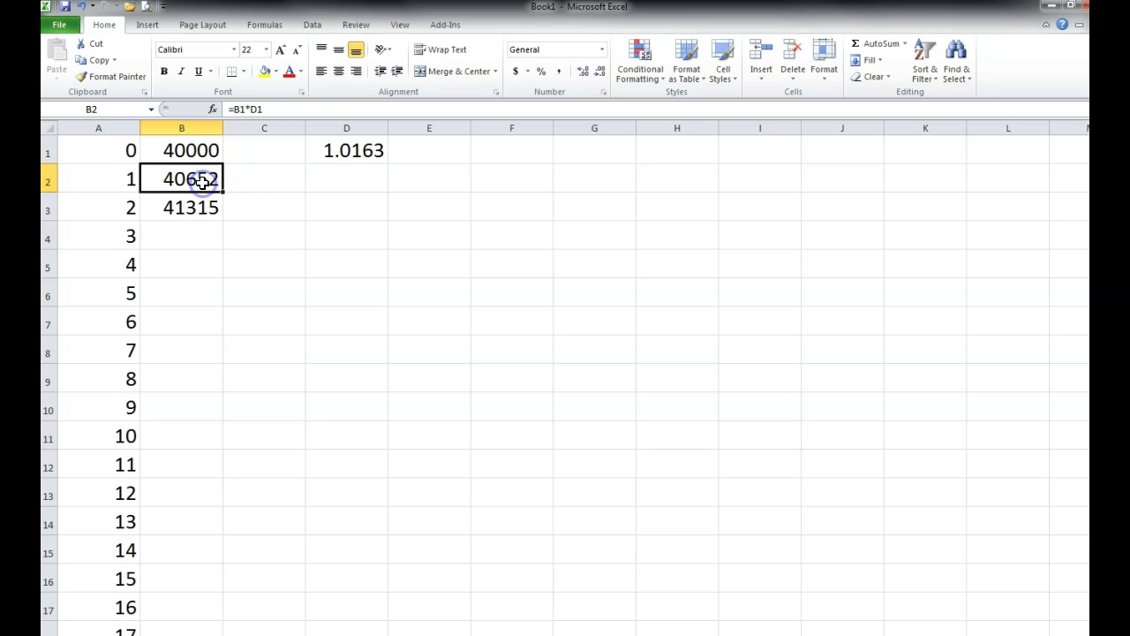
left_click(196, 210)
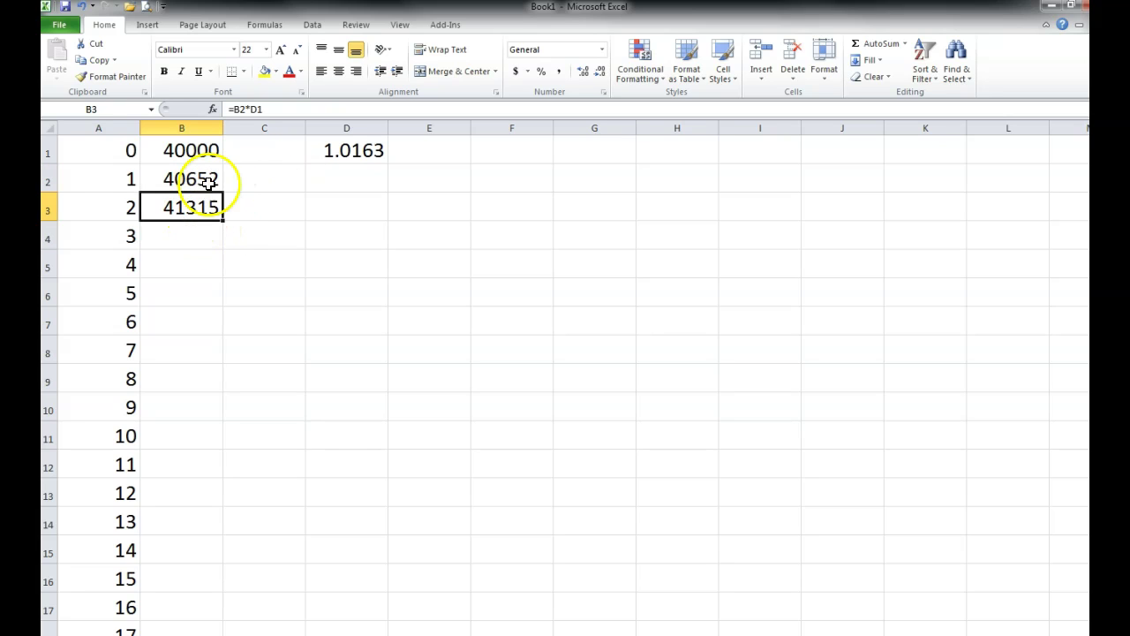
left_click_drag(221, 221, 244, 357)
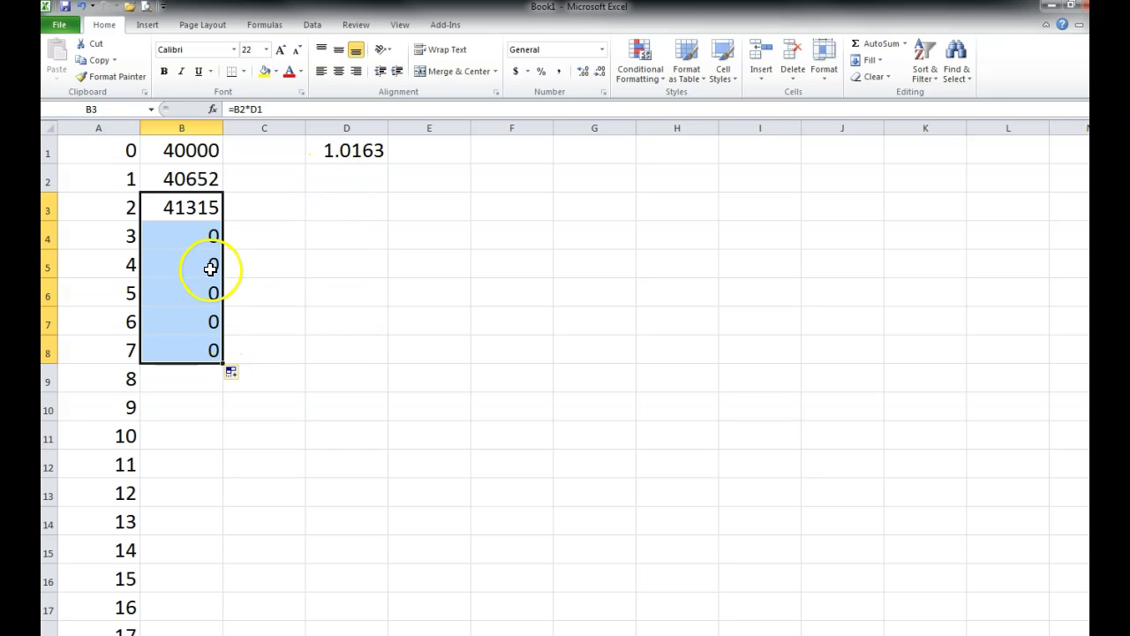
left_click(197, 231)
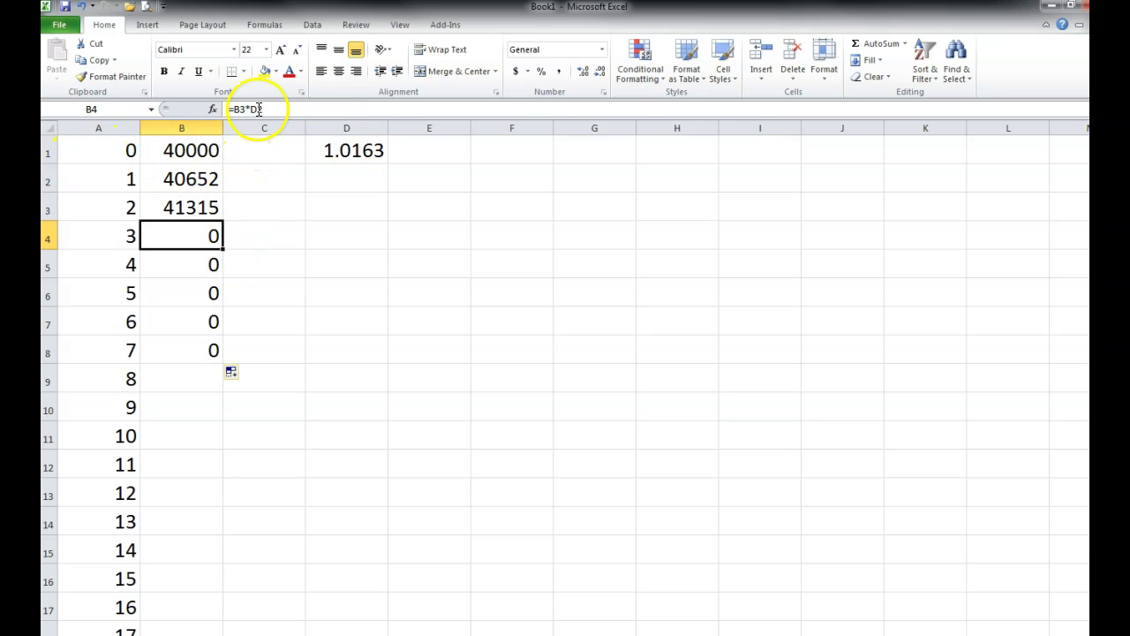
left_click(350, 175)
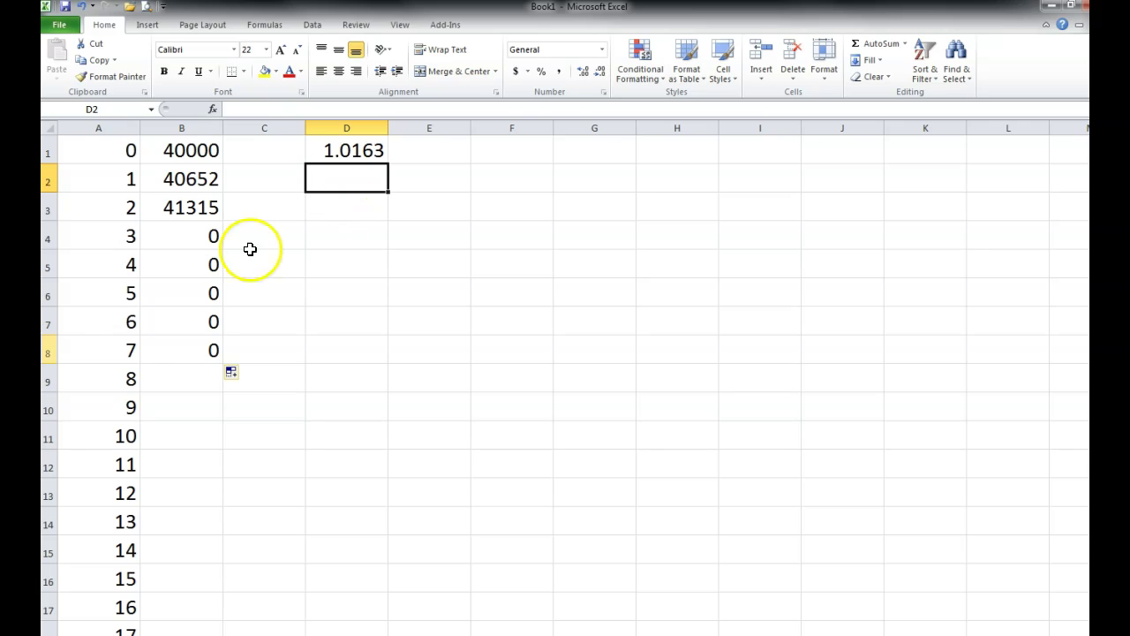
left_click(167, 269)
left_click(315, 198)
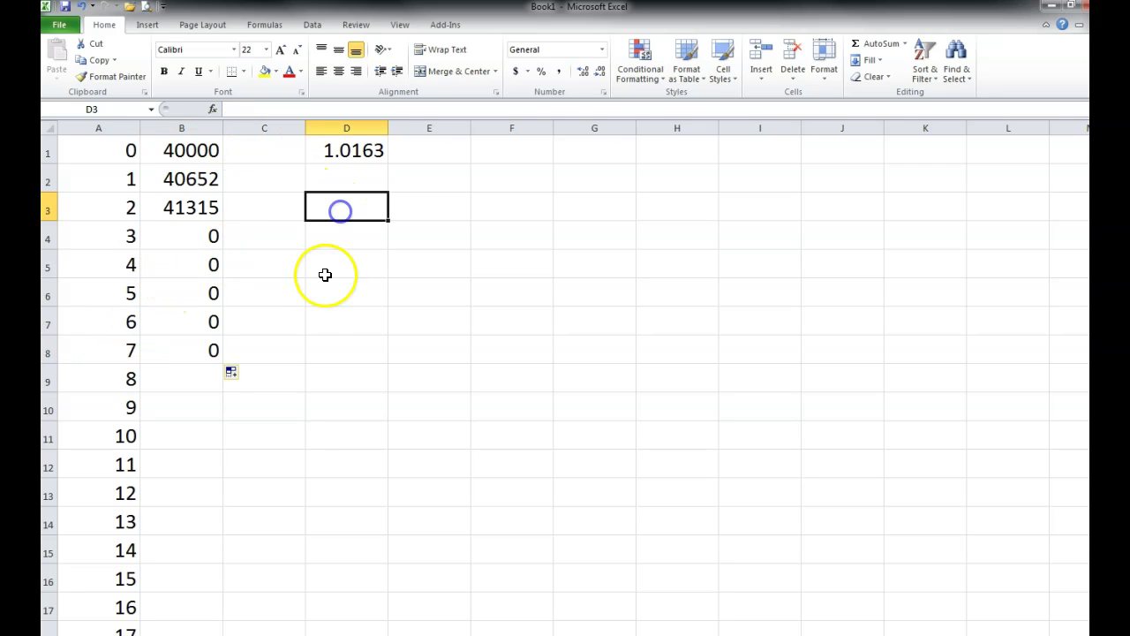
Clear the filled formulas from cells B3 to B8
left_click_drag(199, 236, 206, 347)
key("Delete")
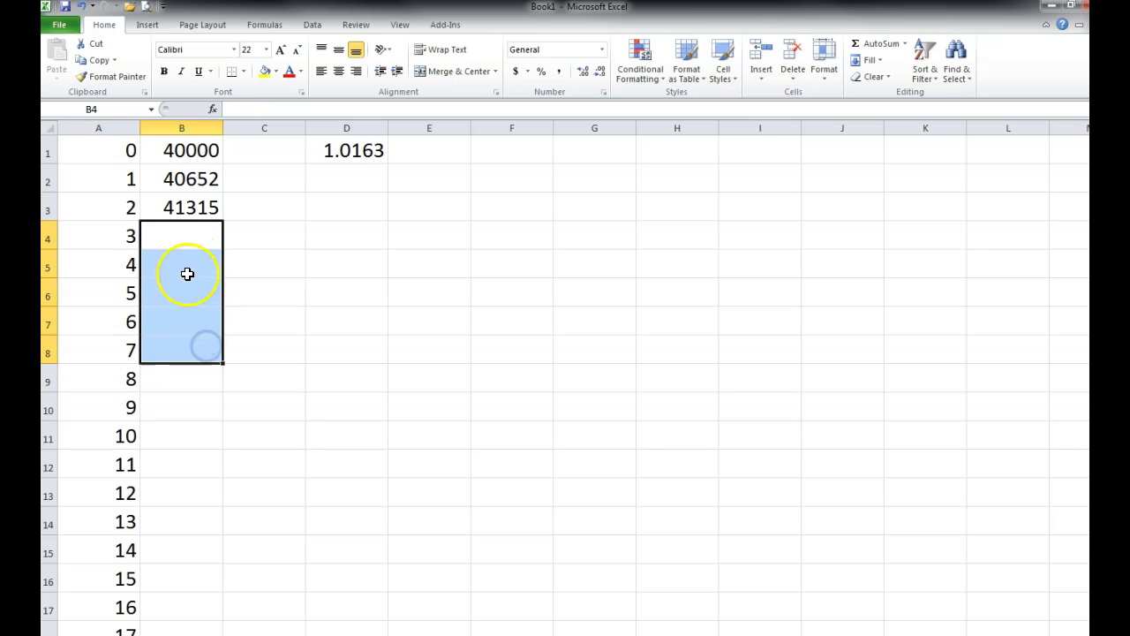
left_click(193, 212)
key("Delete")
Change the formula in B2 to =B1*$D$1, making the growth factor an absolute reference
left_click(183, 180)
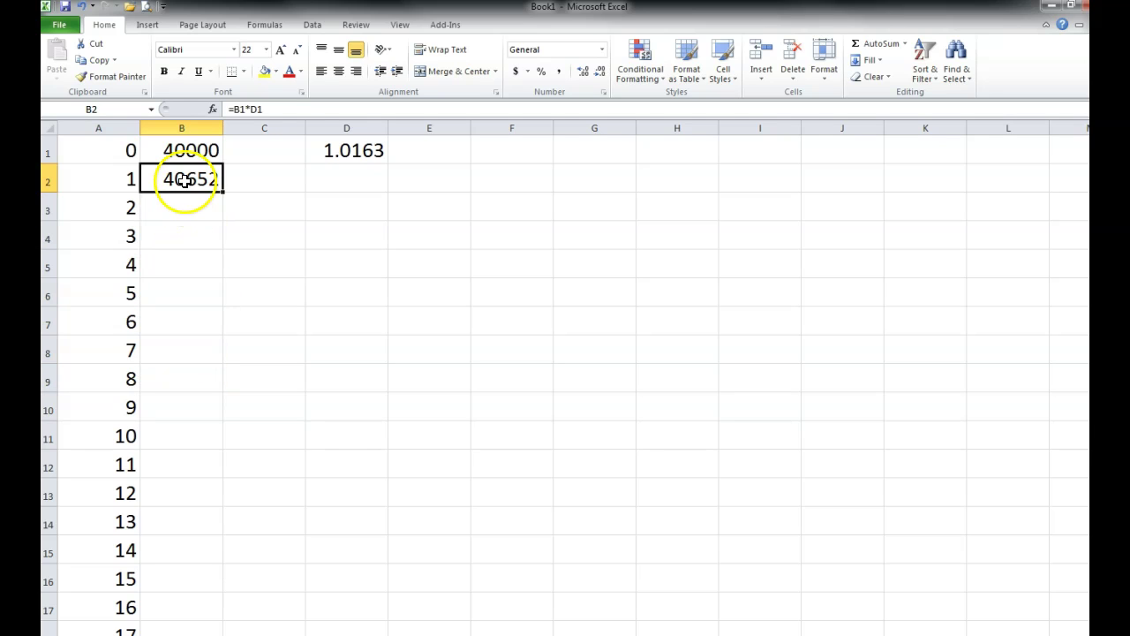
left_click(271, 108)
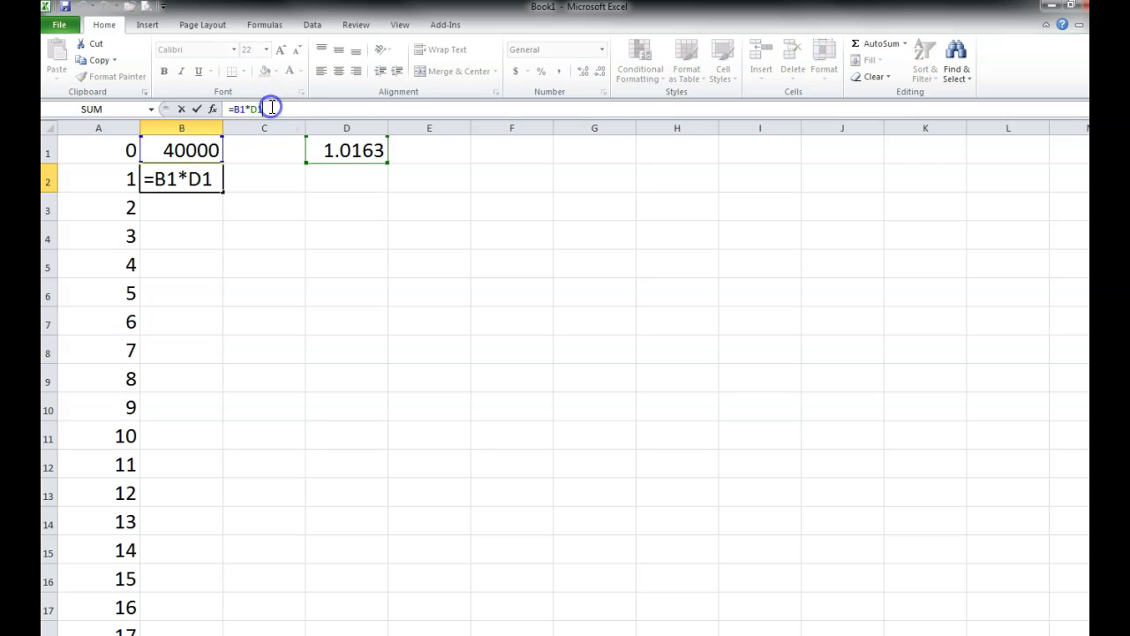
key("BackSpace")
key("BackSpace")
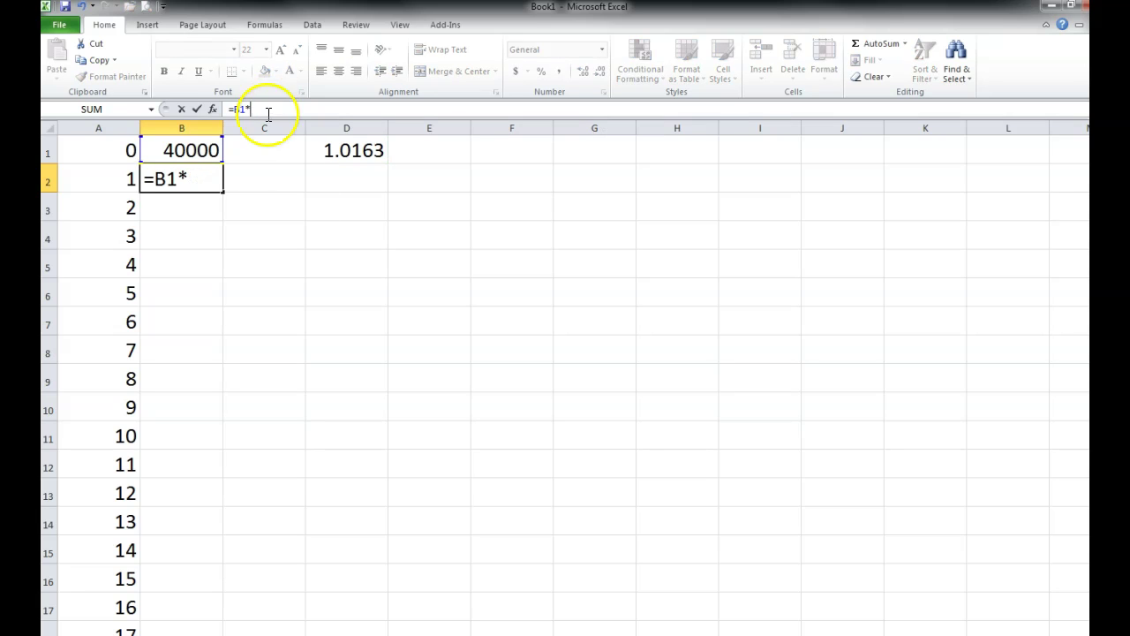
left_click(336, 151)
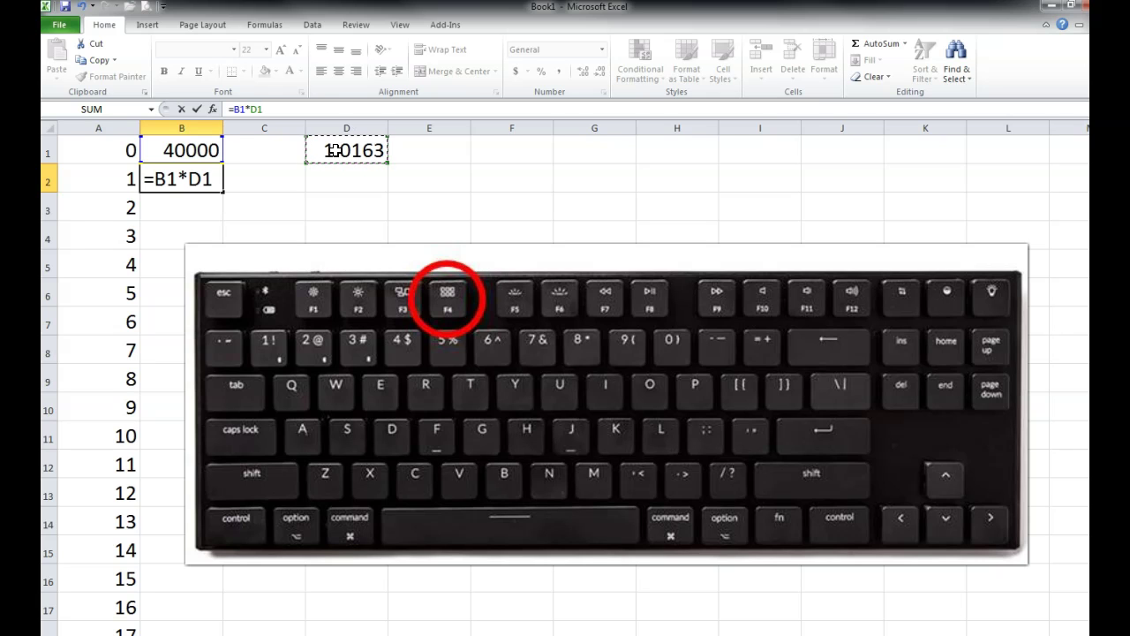
key("F4")
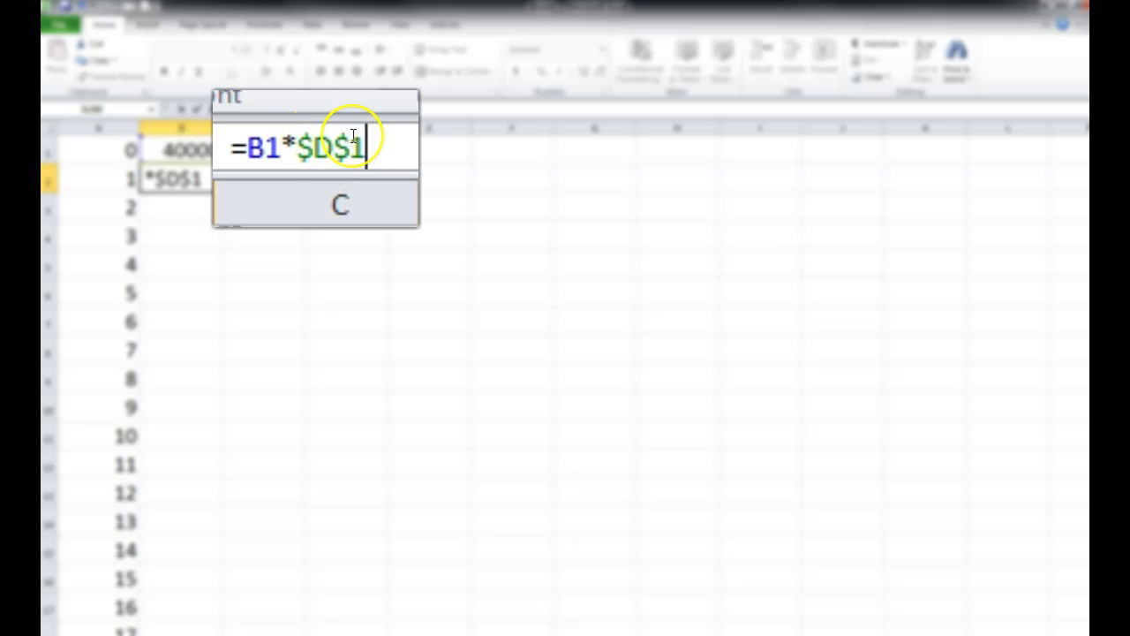
key("Return")
Fill the B2 formula down column B to row 31, alongside the whole number series
left_click(213, 182)
double_click(225, 193)
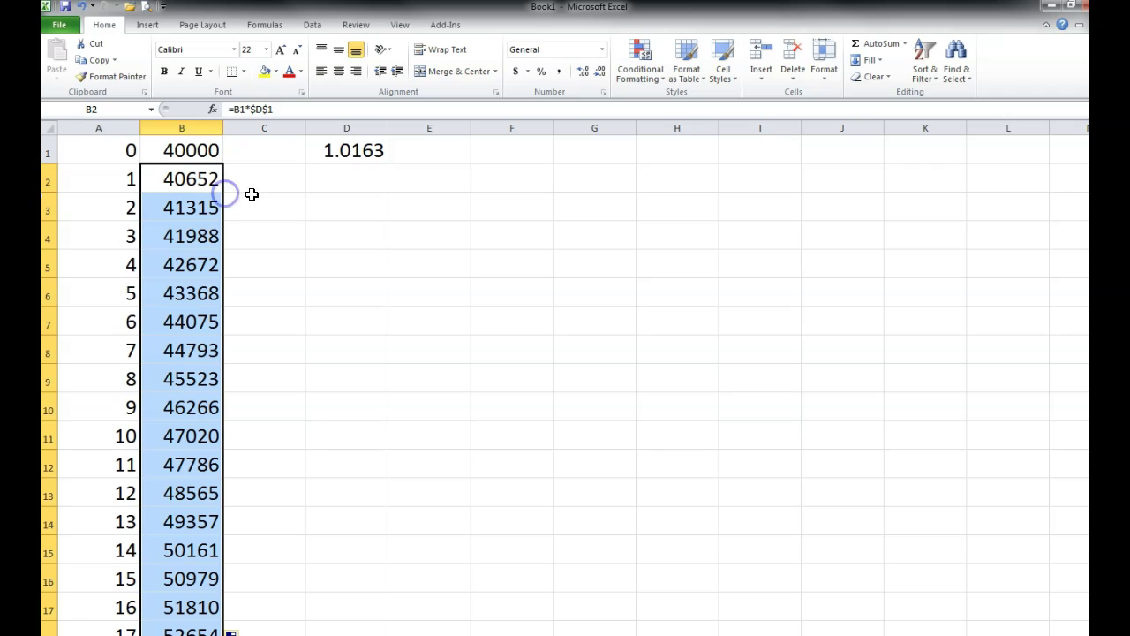
left_click(240, 265)
scroll(240, 265, "down", 6)
scroll(262, 349, "down", 1)
scroll(260, 348, "up", 1)
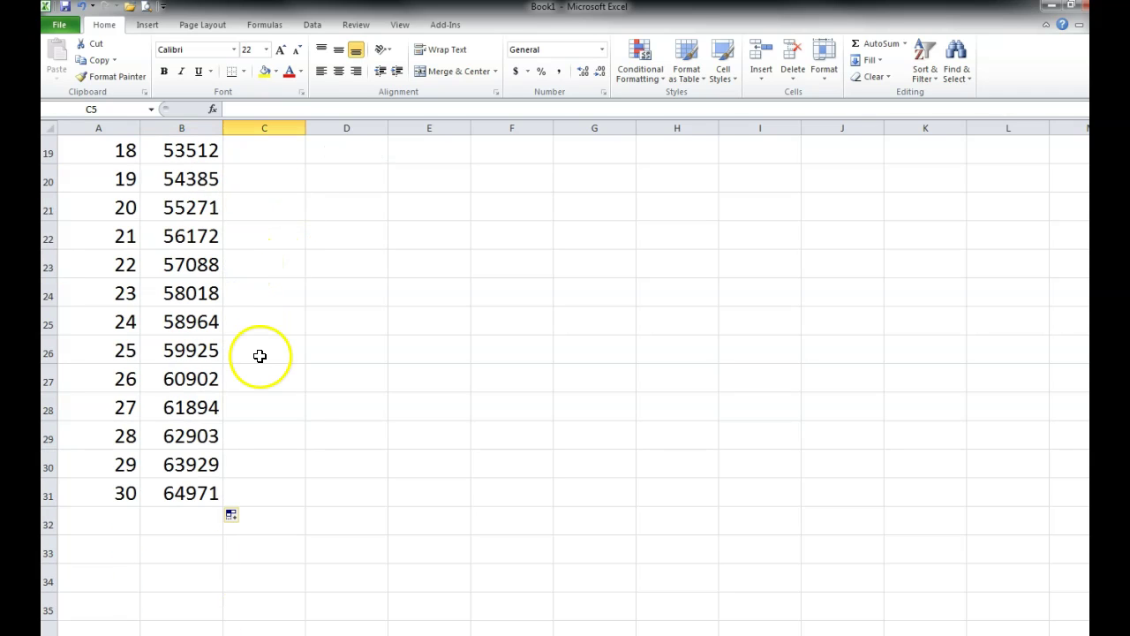
Examine the value for 25 in cells A26 and B26, and return to cell C1
left_click_drag(198, 350, 134, 354)
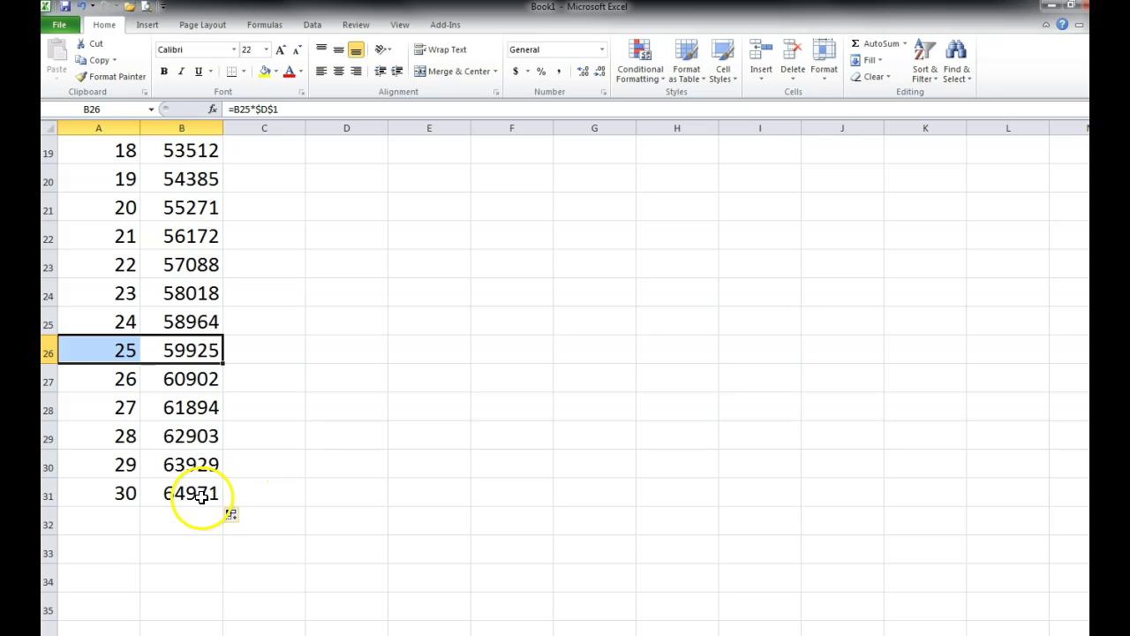
scroll(266, 473, "up", 6)
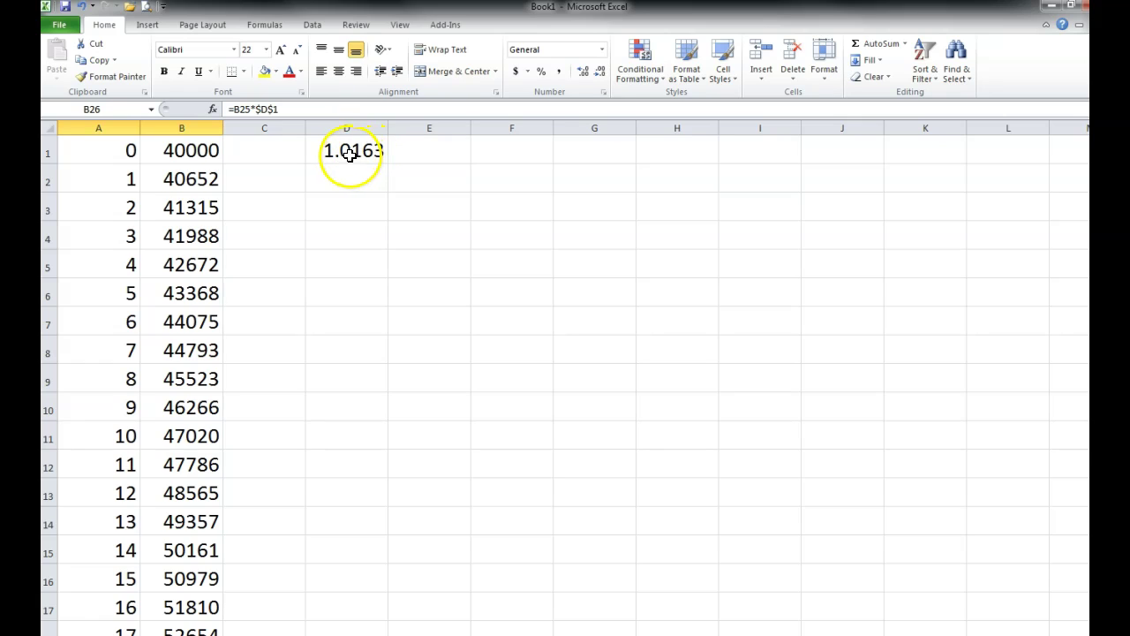
left_click(235, 157)
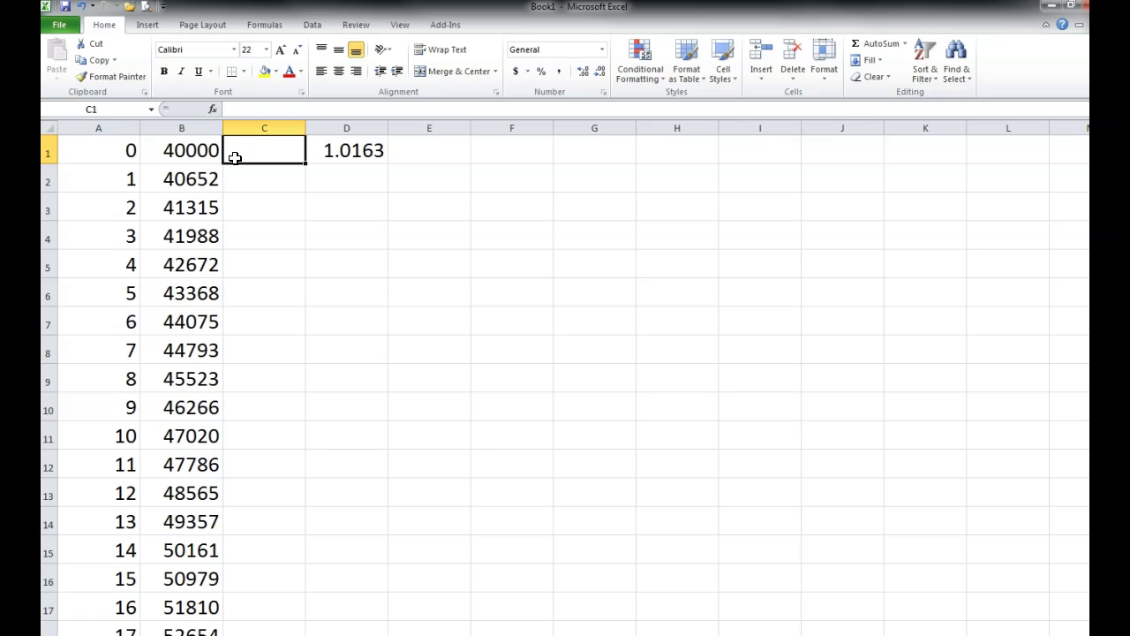
Enter the formula =B2-B1 in cell C1 to calculate the first-period increase
type("=")
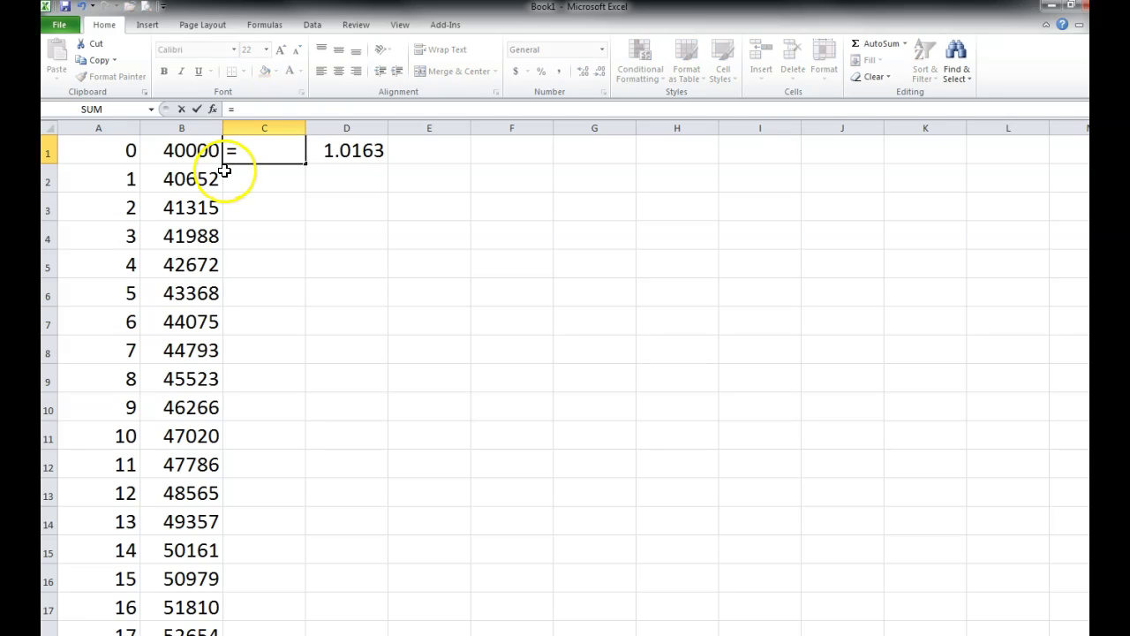
left_click(182, 185)
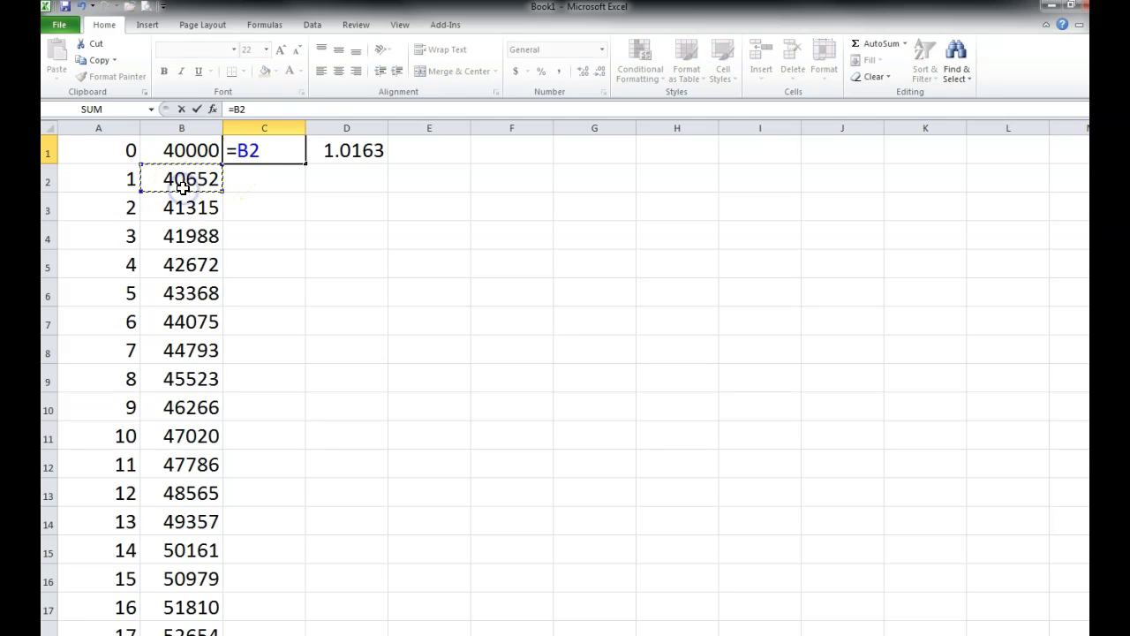
type("-")
left_click(182, 150)
key("Return")
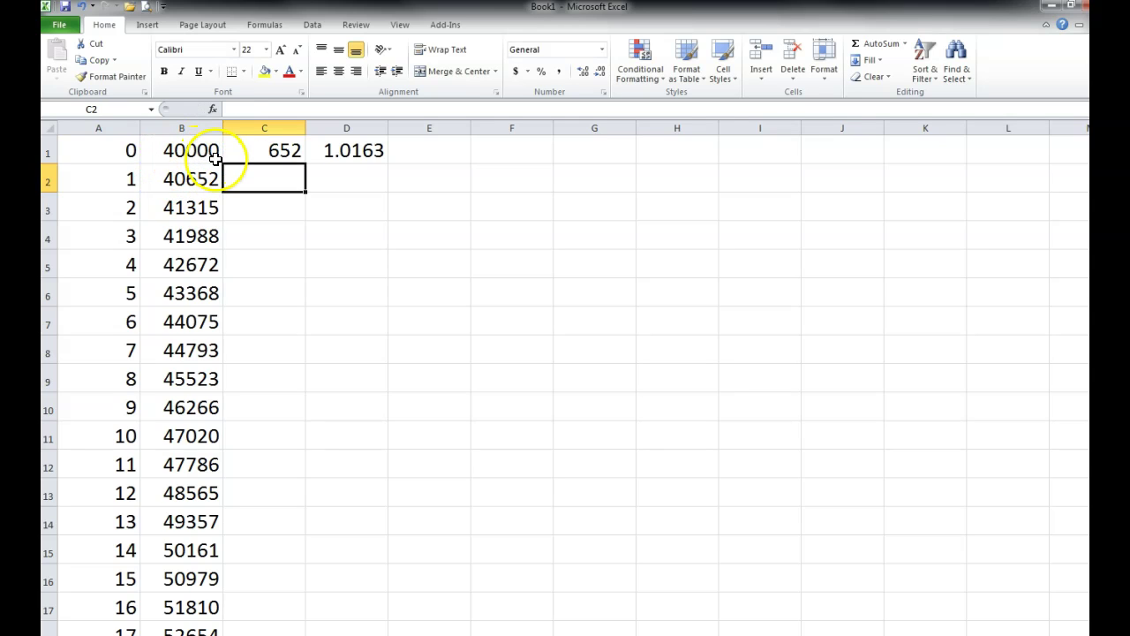
Enter the constant increase 652 in cell D2, below the 1.0163 multiplier
left_click(256, 170)
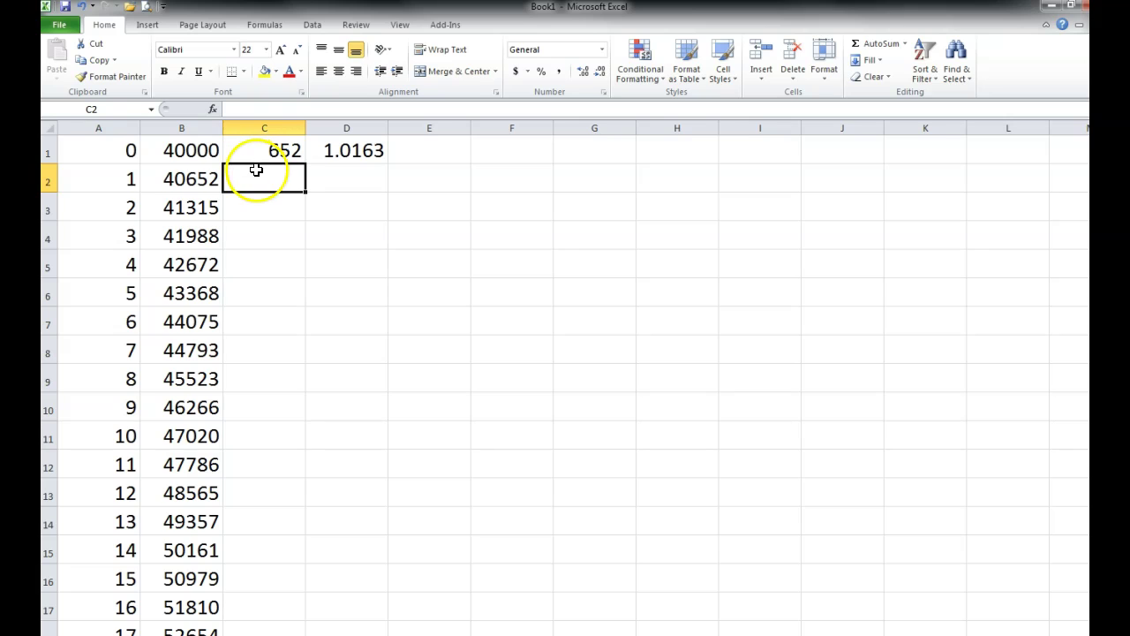
left_click(342, 183)
type("652")
key("Return")
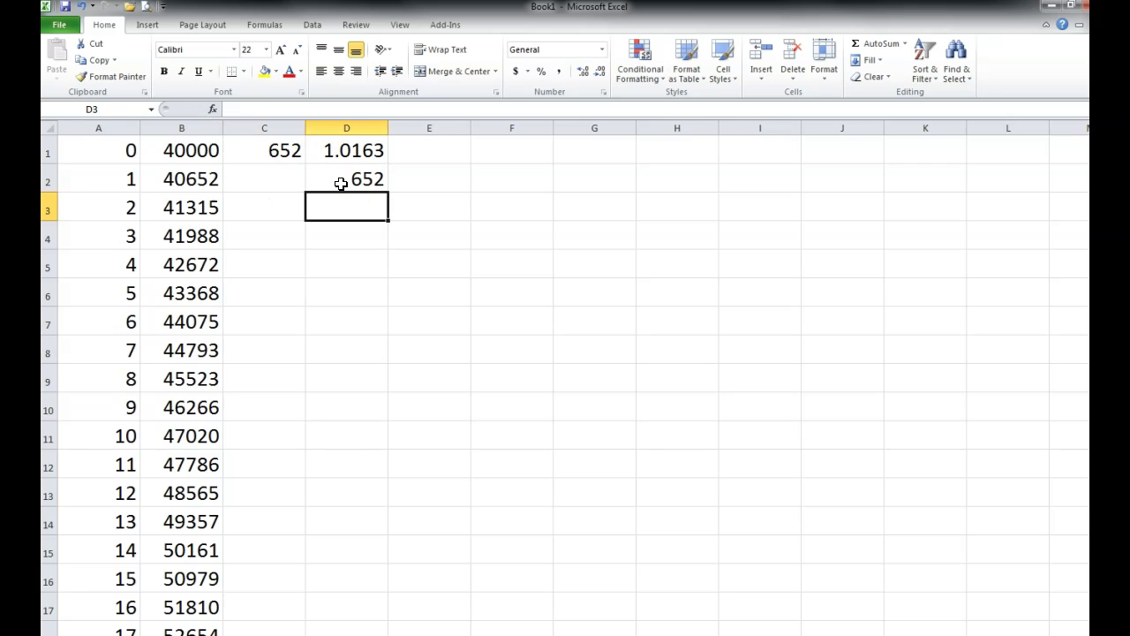
Replace the formula in cell C1 with the starting value 40000
left_click(280, 154)
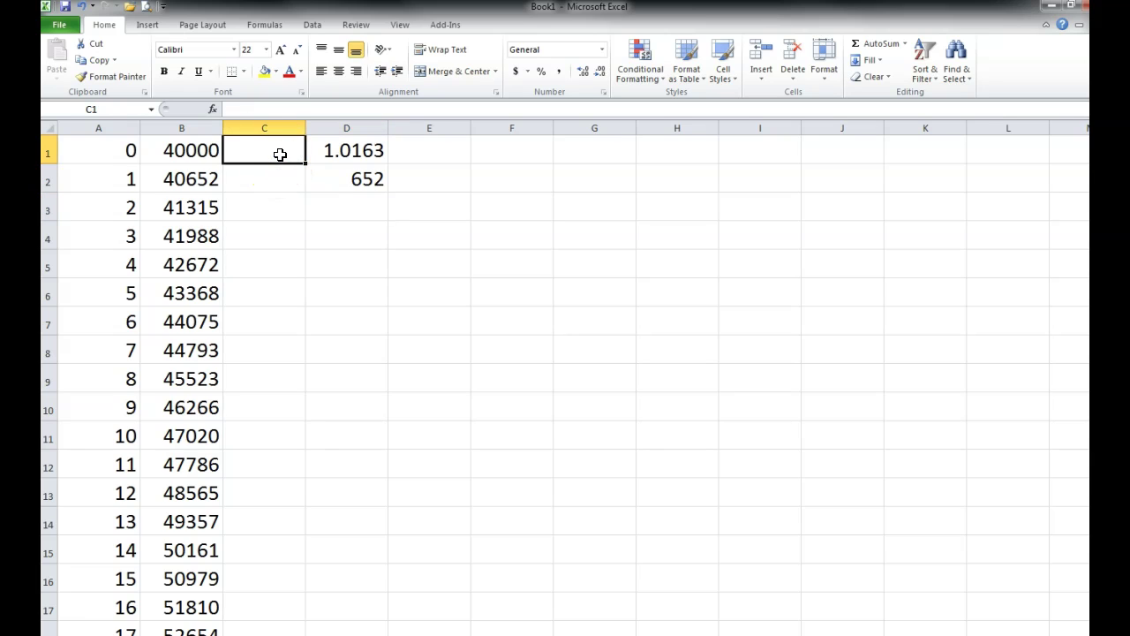
left_click(265, 153)
type("40000")
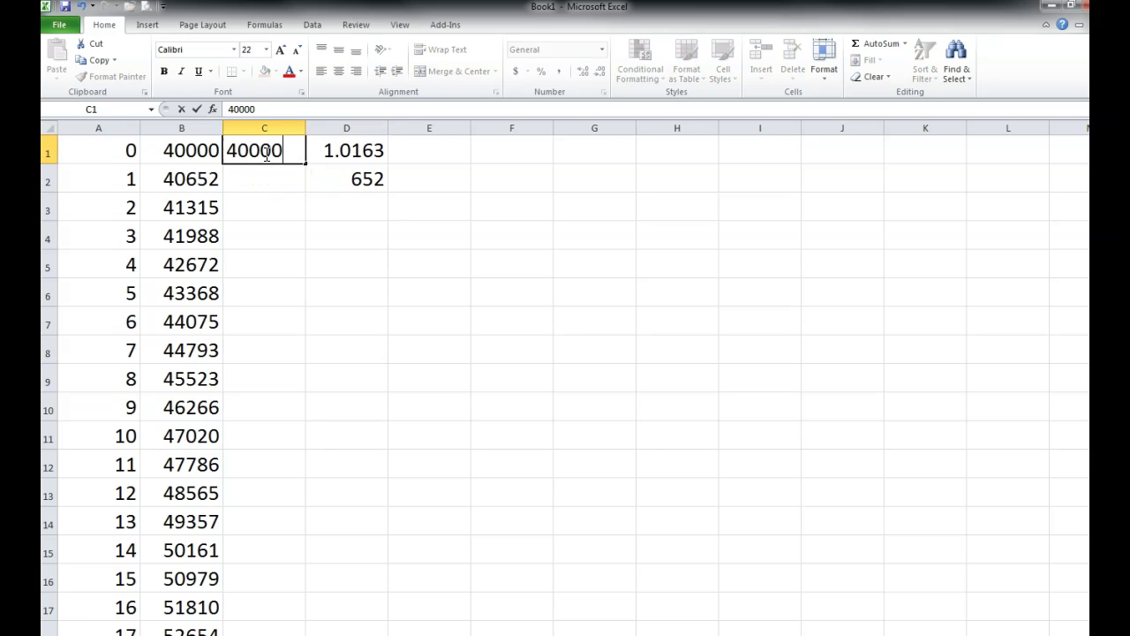
key("Return")
Enter the formula =C1+$D$2 in cell C2, with the constant increase as an absolute reference
left_click(258, 167)
type("=")
left_click(255, 154)
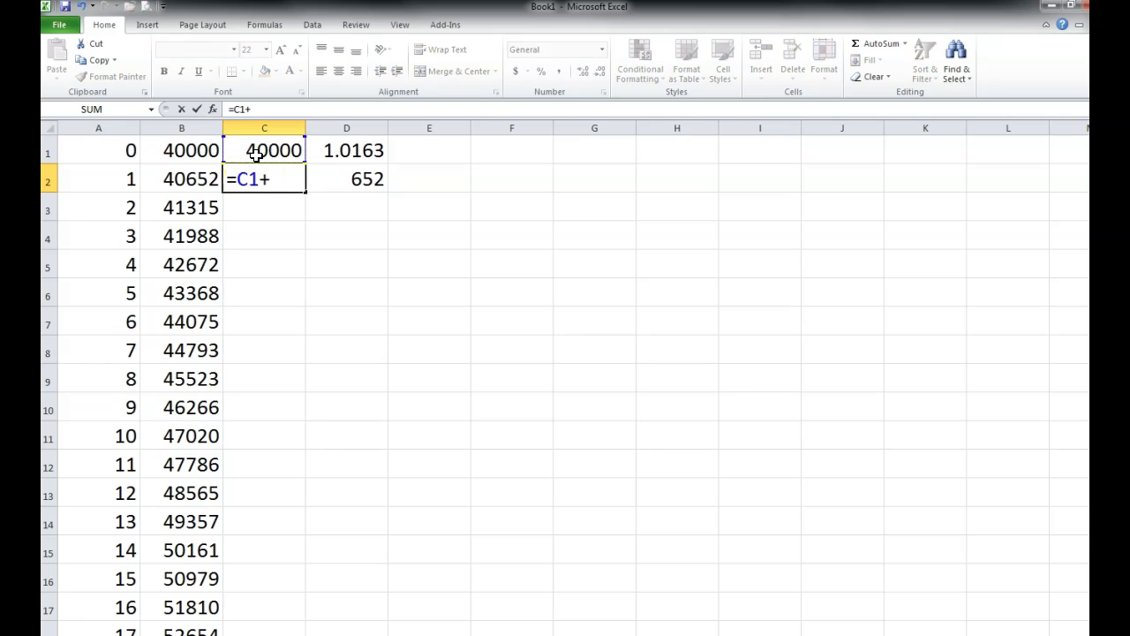
left_click(350, 183)
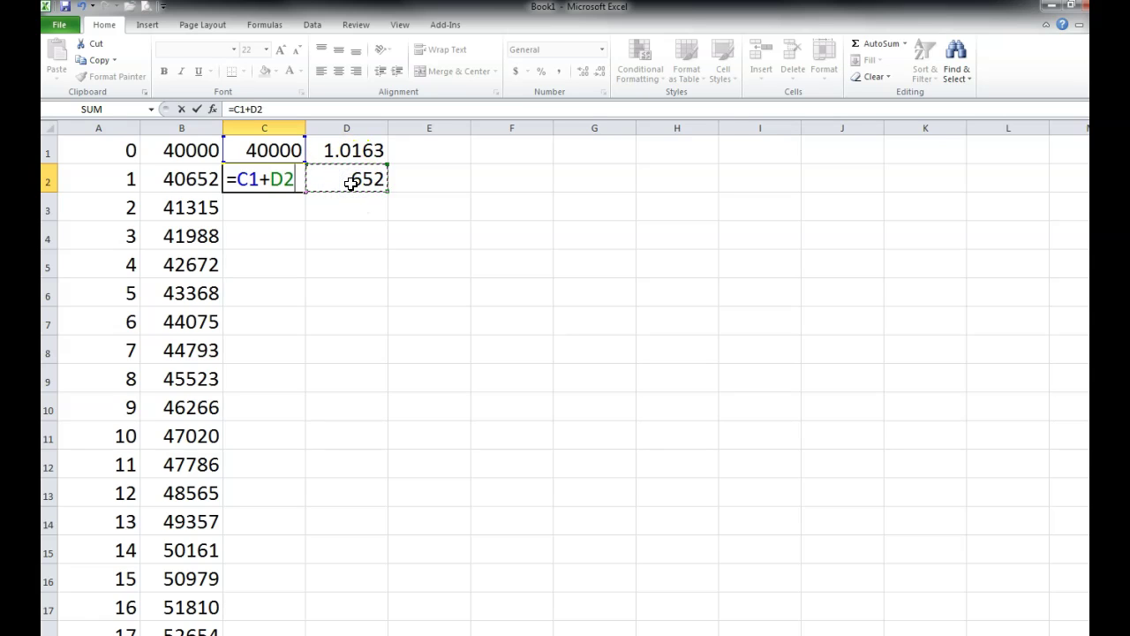
key("F4")
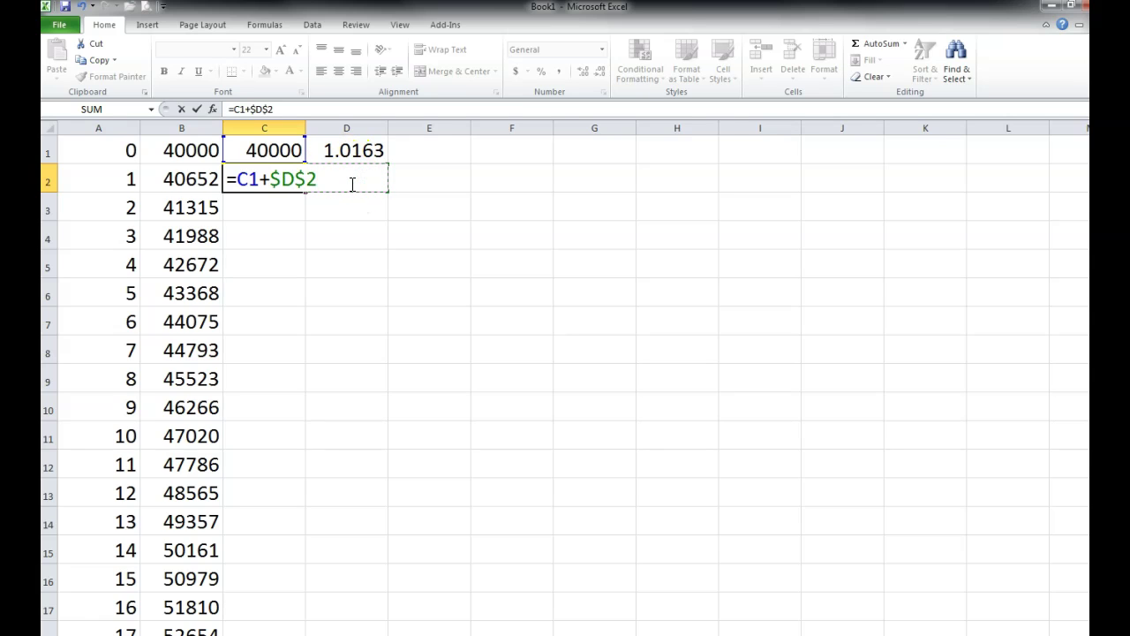
key("Return")
Fill the C2 formula down column C to row 31
left_click(287, 181)
double_click(304, 191)
scroll(318, 283, "down", 6)
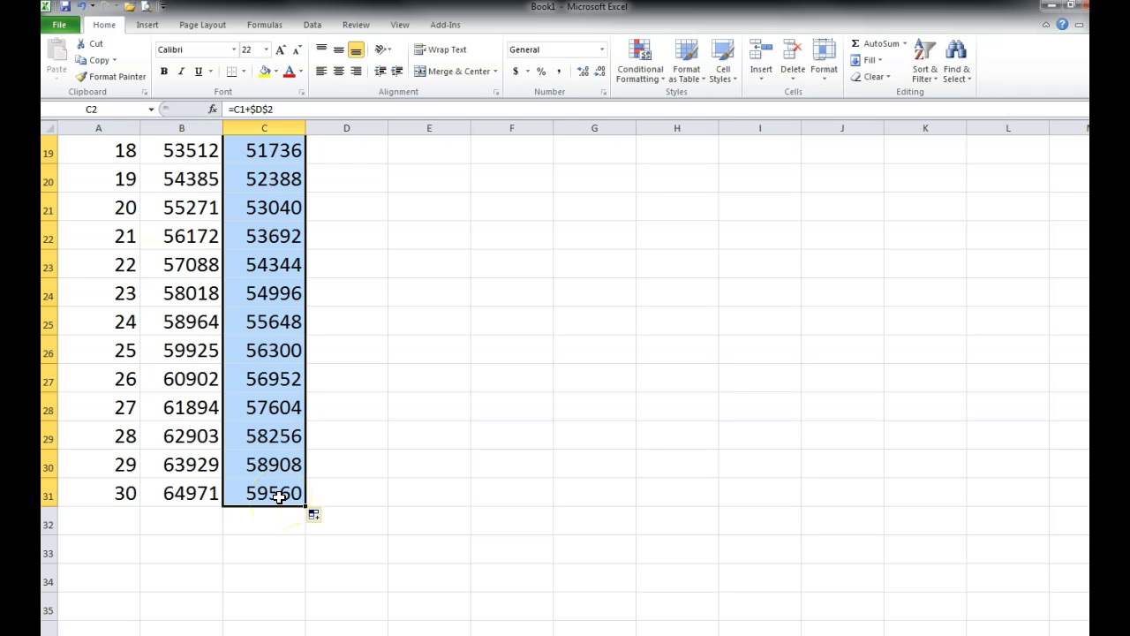
scroll(279, 496, "up", 6)
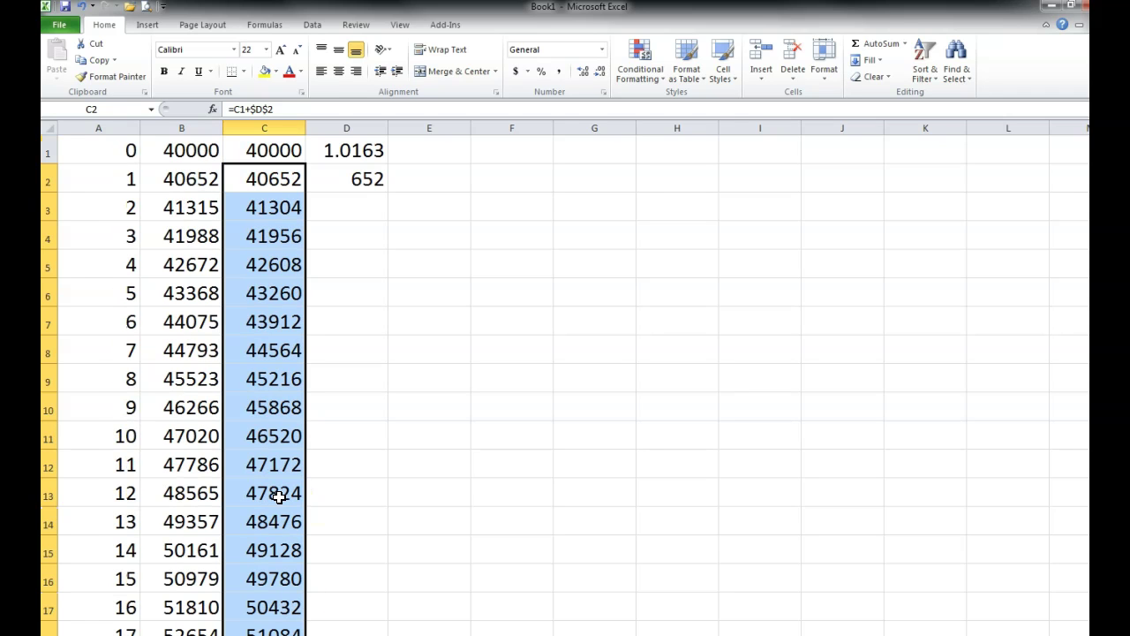
Insert a blank column between column C and the column holding the constants 1.0163 and 652
right_click(348, 129)
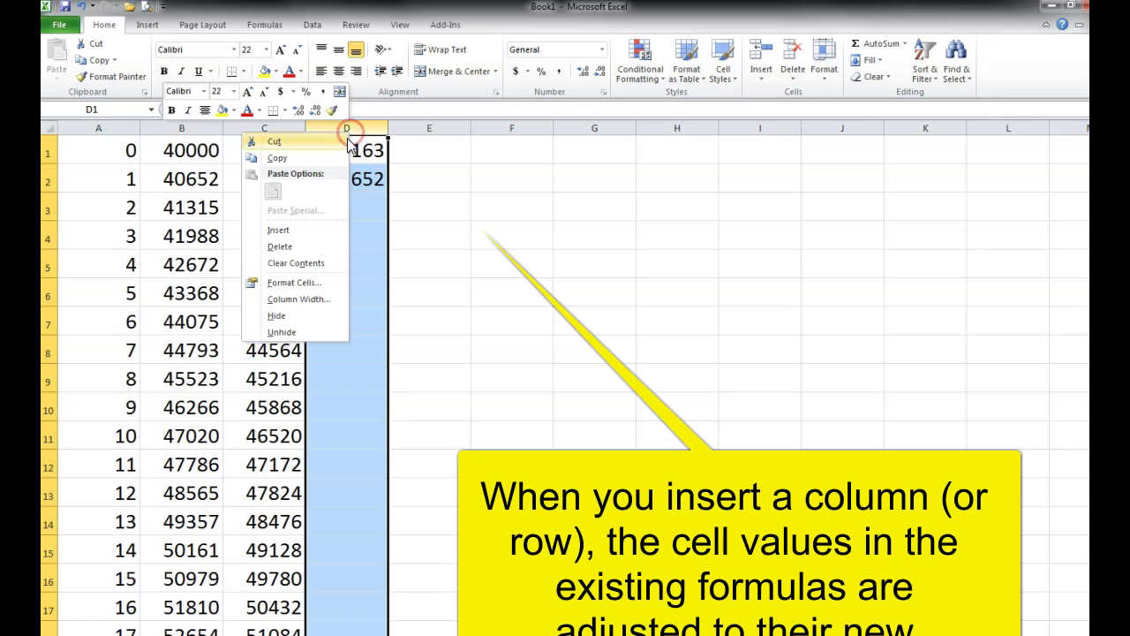
left_click(328, 229)
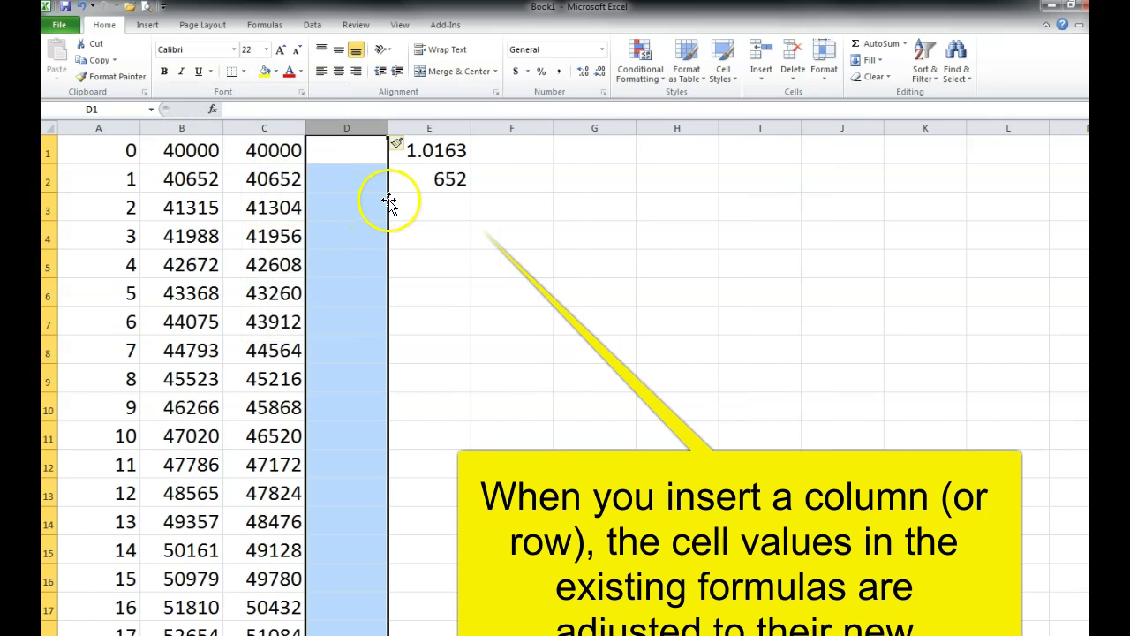
left_click(350, 206)
Enter the formula =C1-B1 in cell D1 and fill it down column D to row 31
left_click(343, 160)
type("=")
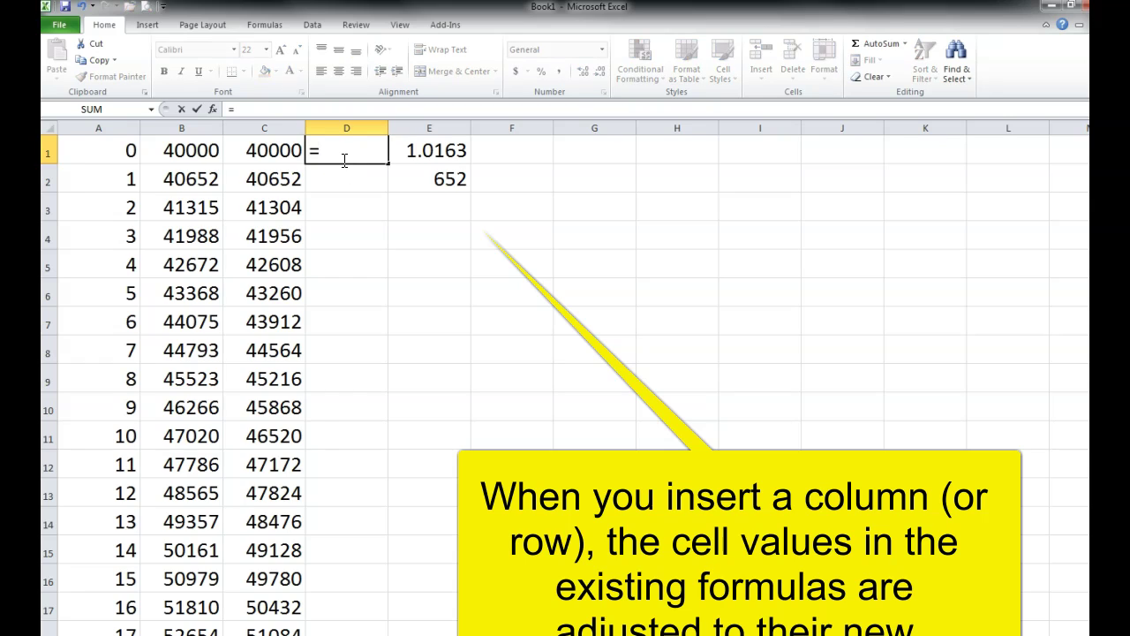
left_click(274, 153)
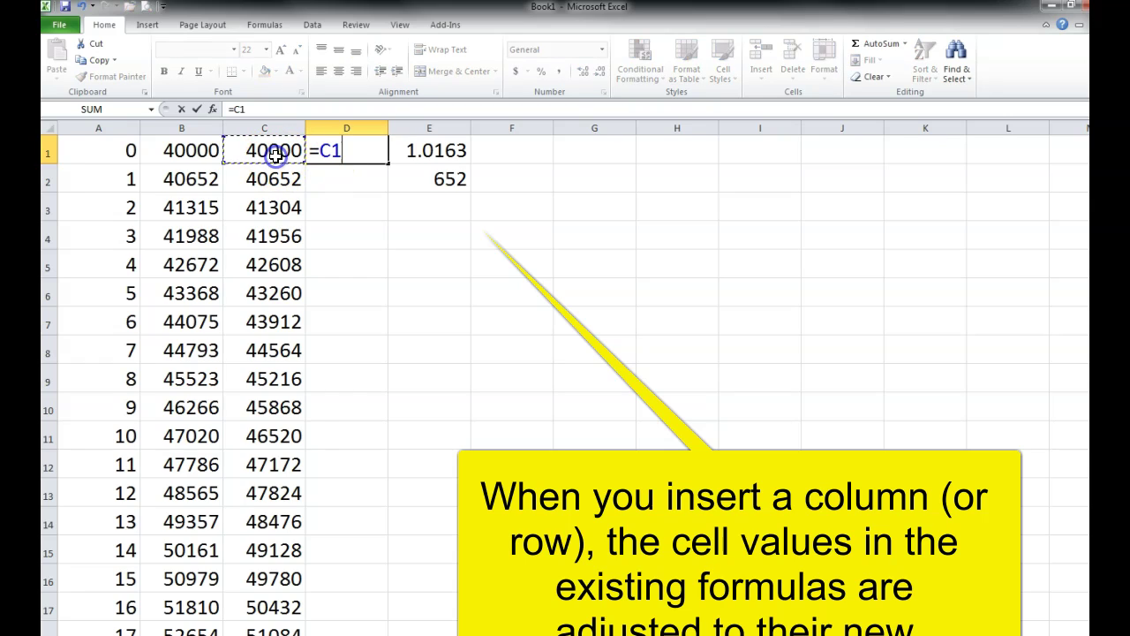
type("-")
left_click(188, 150)
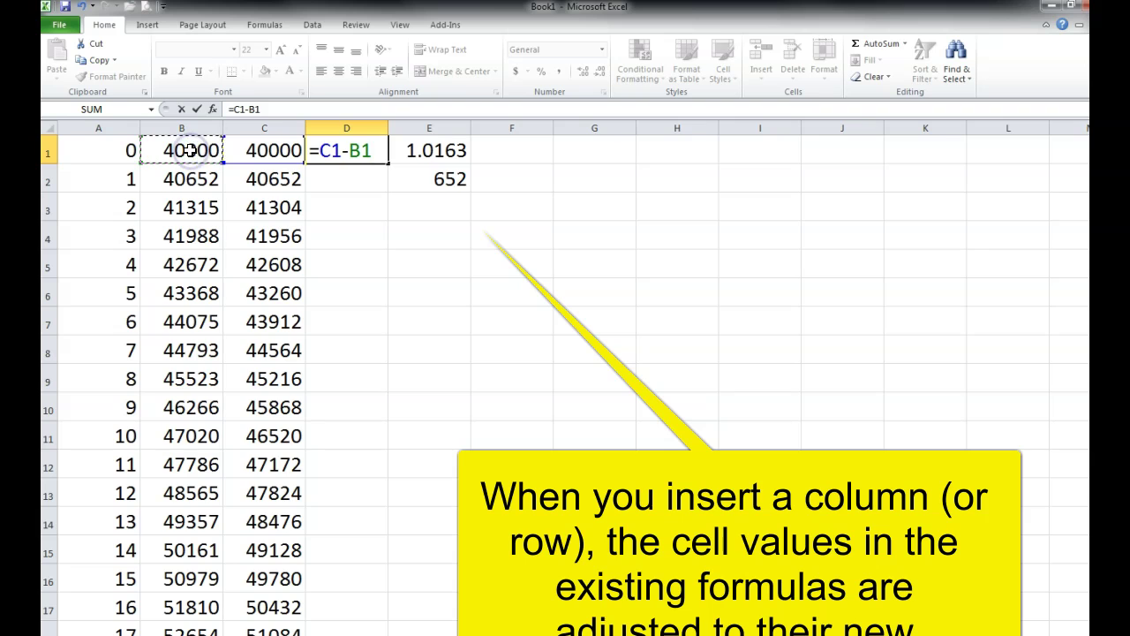
key("Return")
left_click(373, 148)
double_click(388, 165)
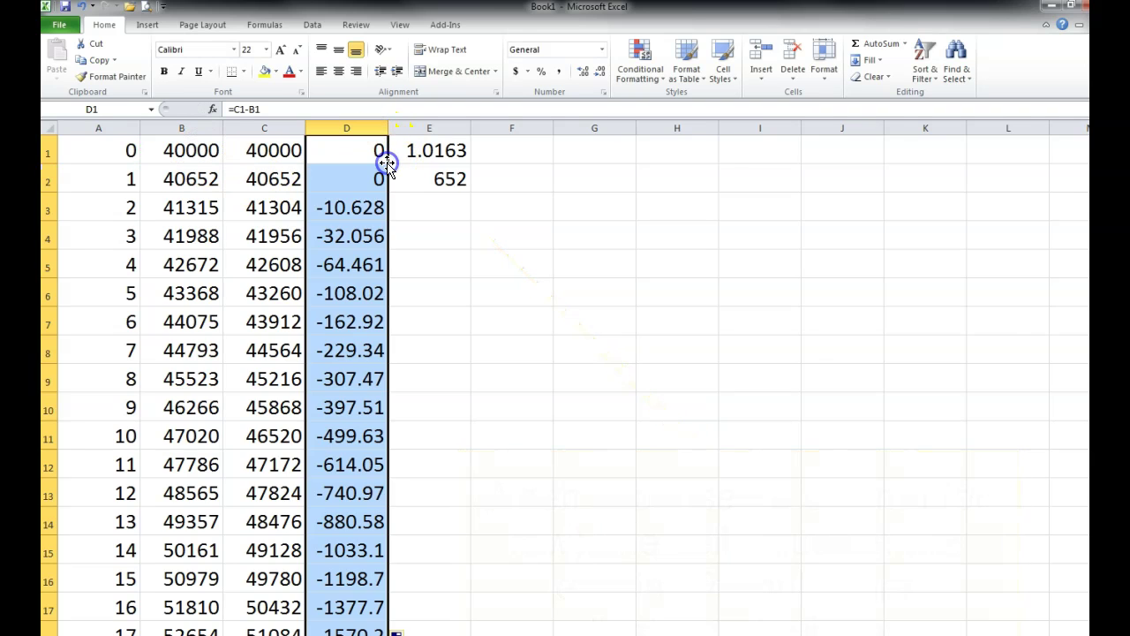
Examine how the differences in column D develop from row 1 to row 31
scroll(371, 419, "down", 6)
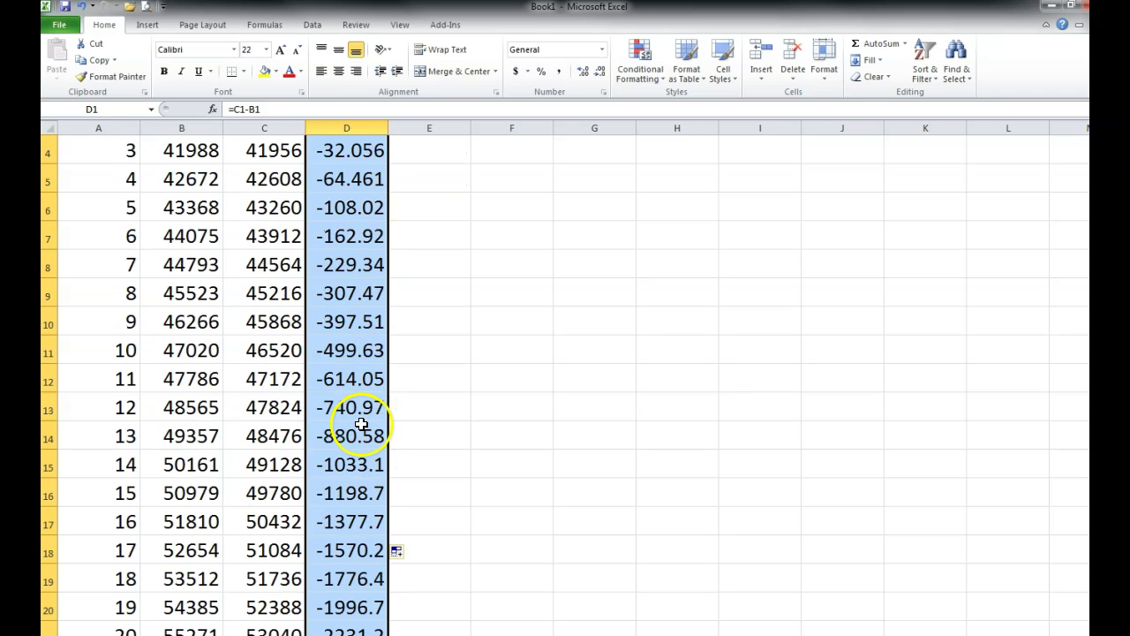
scroll(359, 427, "up", 6)
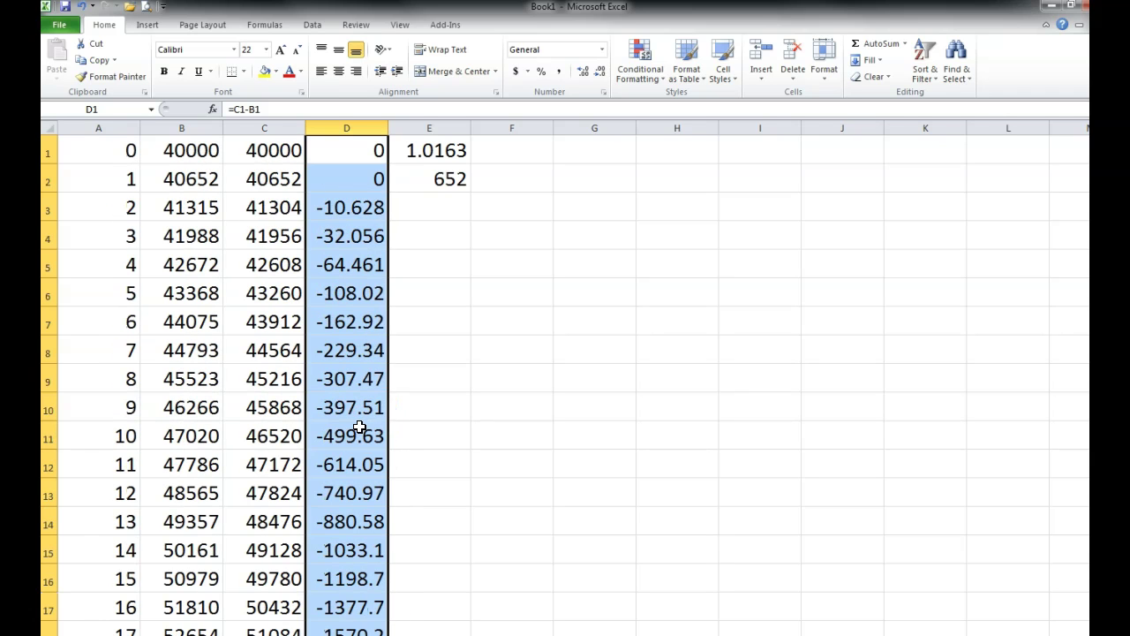
scroll(353, 265, "down", 7)
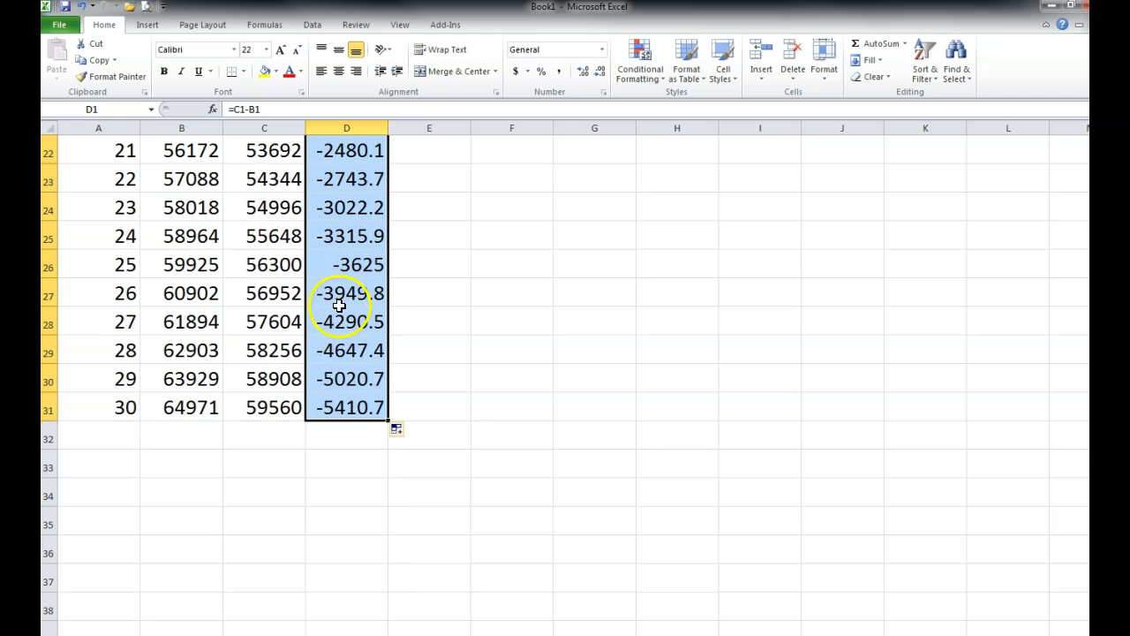
scroll(353, 388, "up", 7)
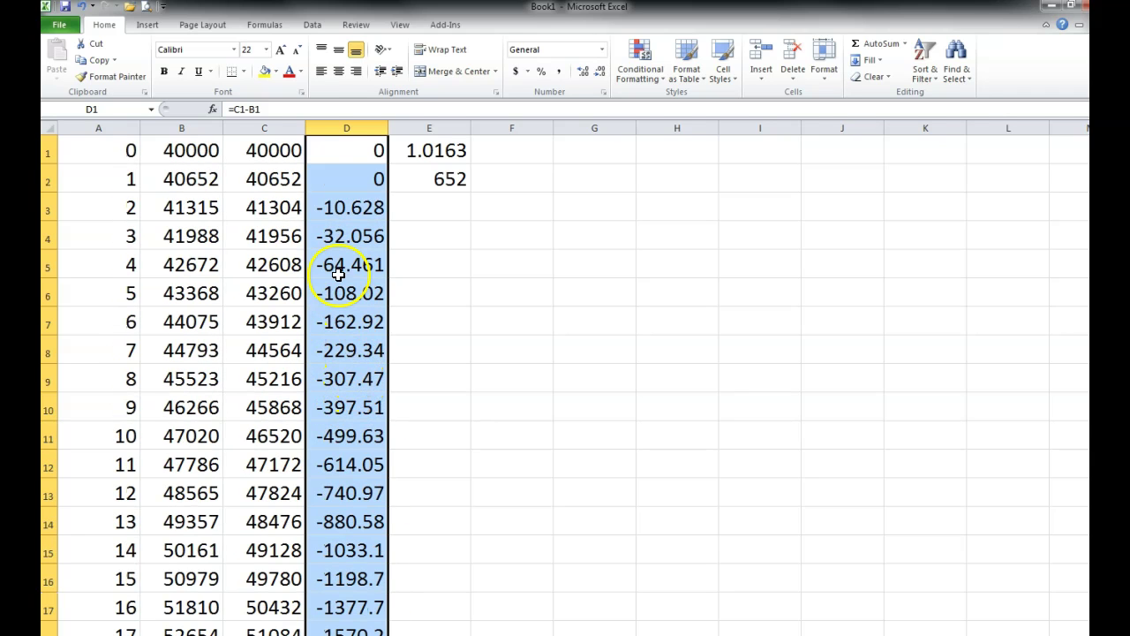
scroll(374, 353, "down", 1)
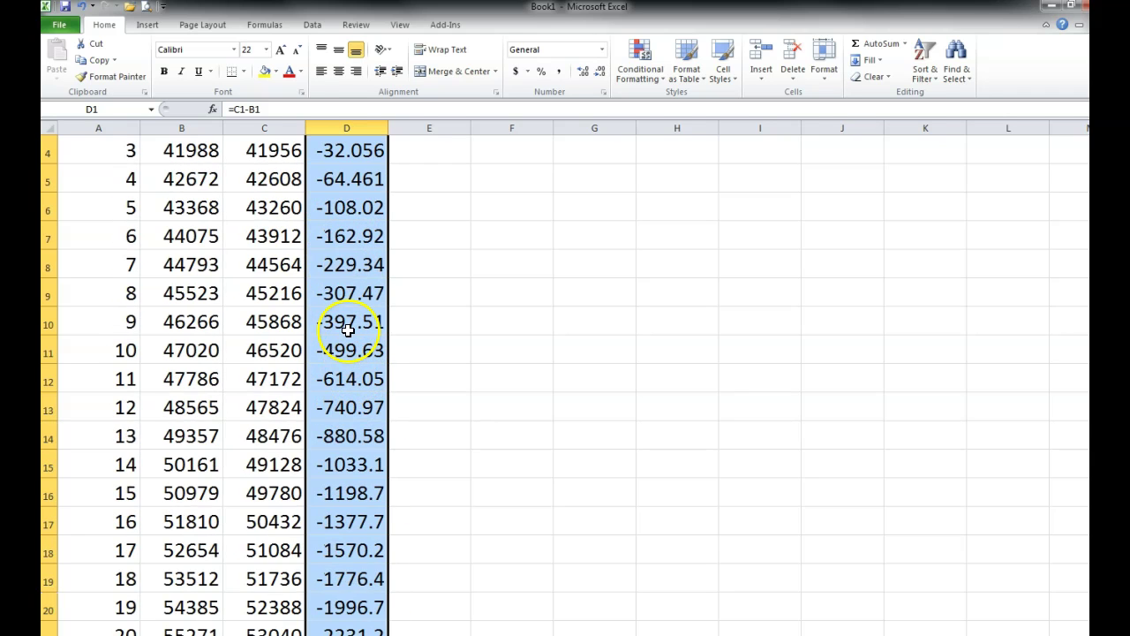
scroll(335, 239, "down", 5)
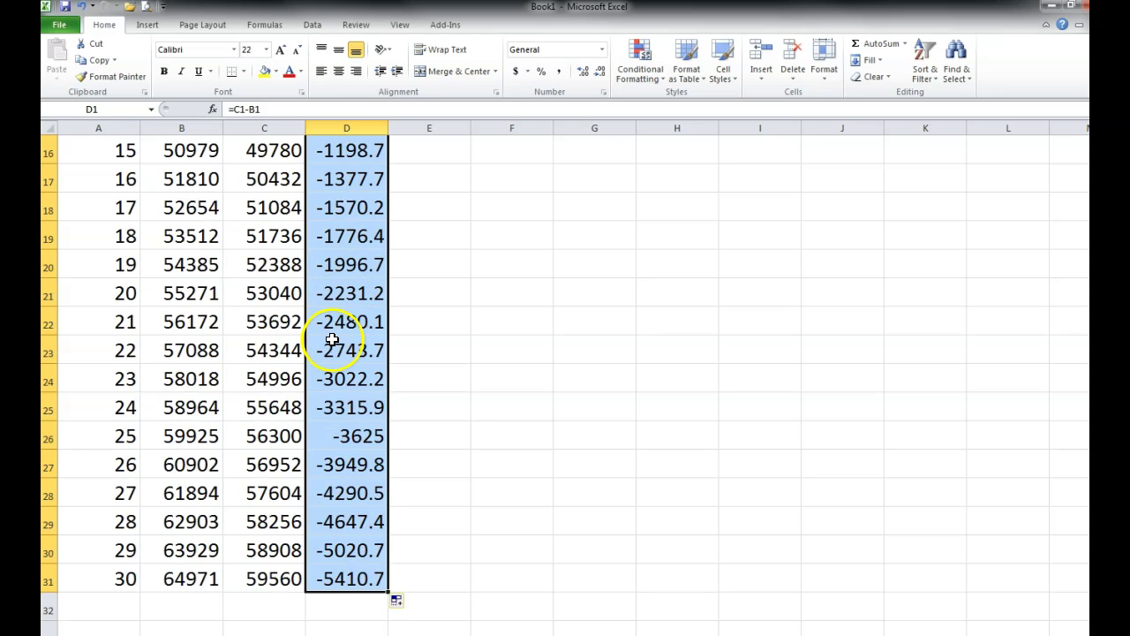
scroll(353, 265, "up", 5)
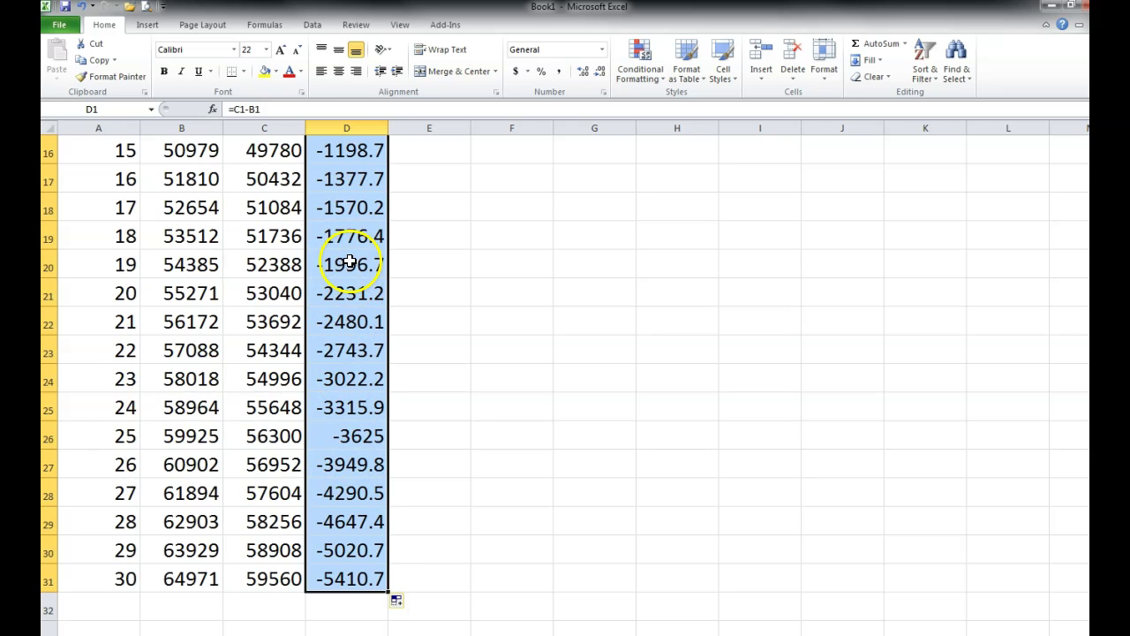
scroll(351, 318, "up", 1)
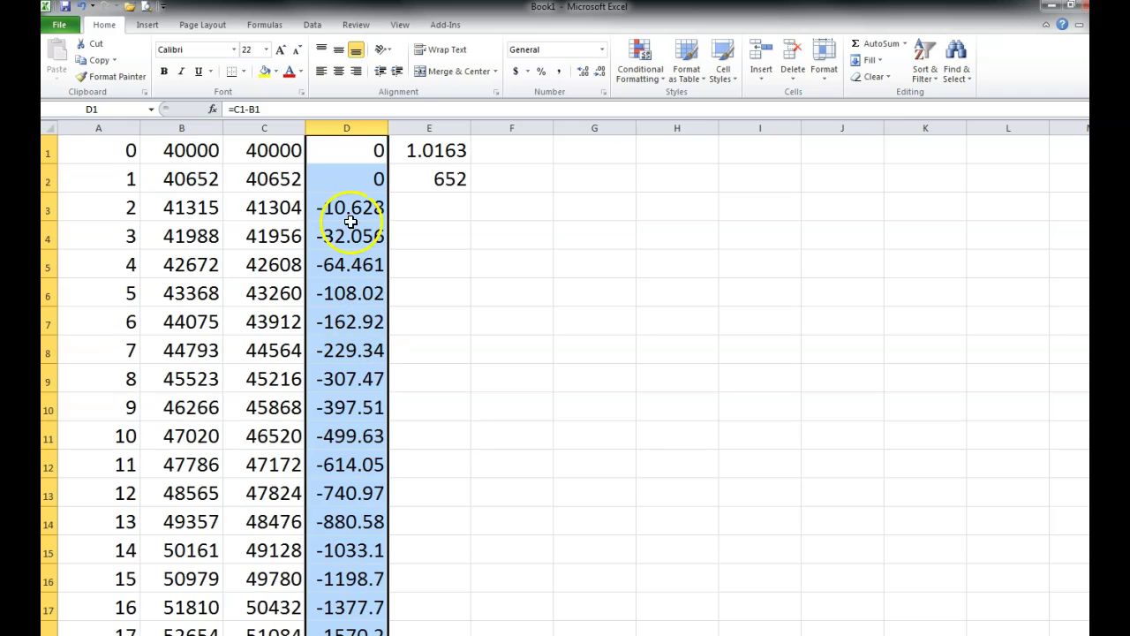
scroll(341, 267, "down", 6)
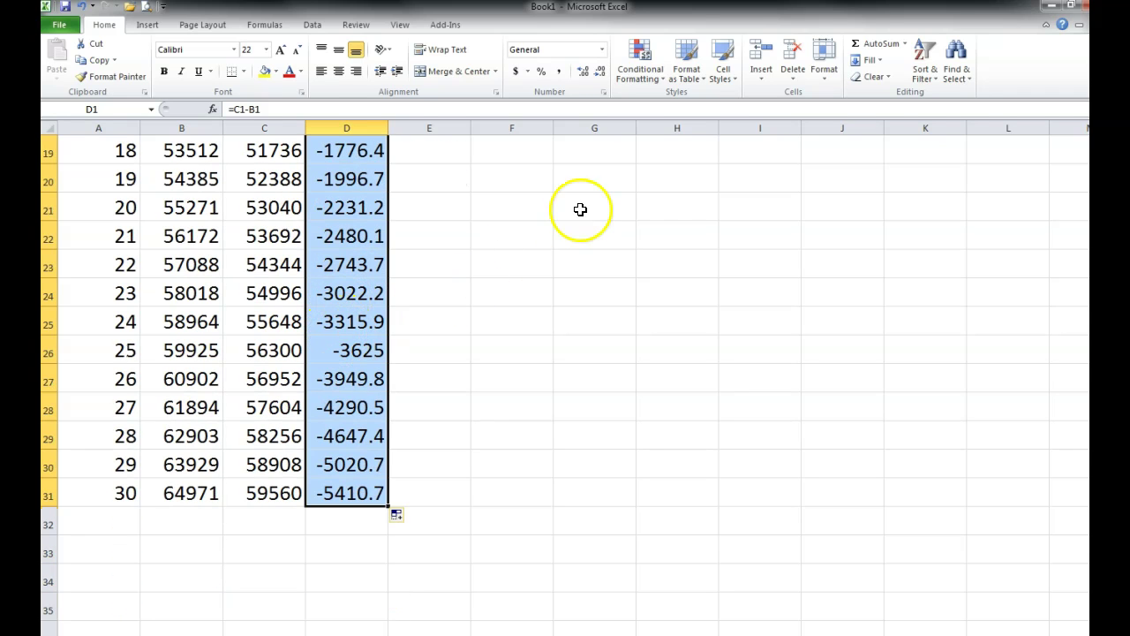
Total the column D differences in cell D32 with AutoSum, using =SUM(D1:D31)
left_click(857, 46)
scroll(383, 364, "down", 4)
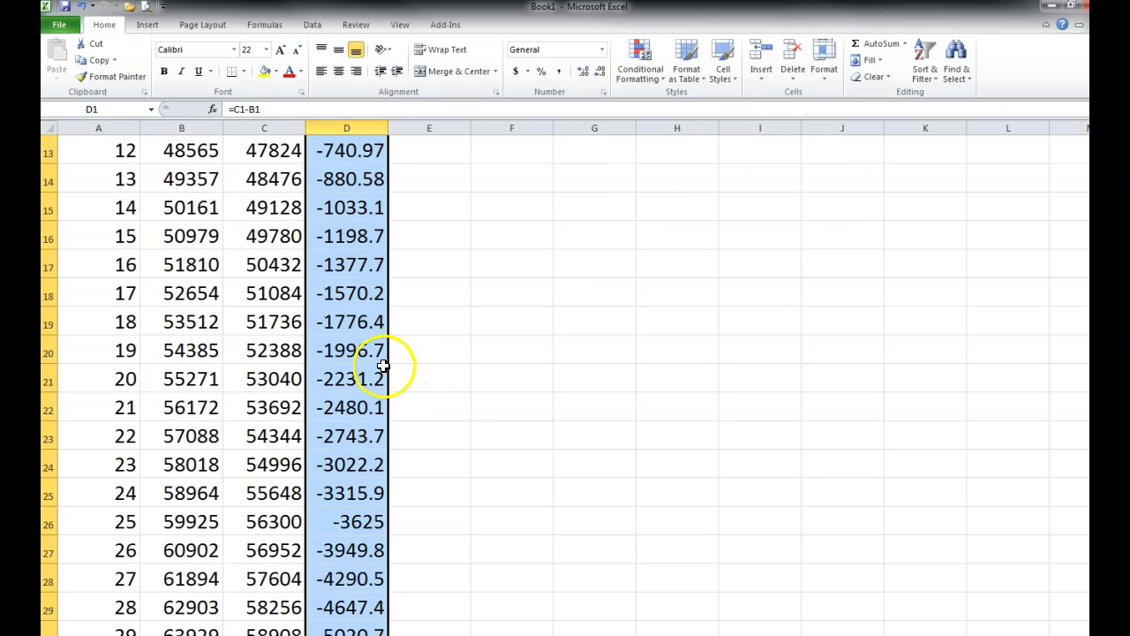
scroll(383, 365, "down", 4)
left_click(357, 353)
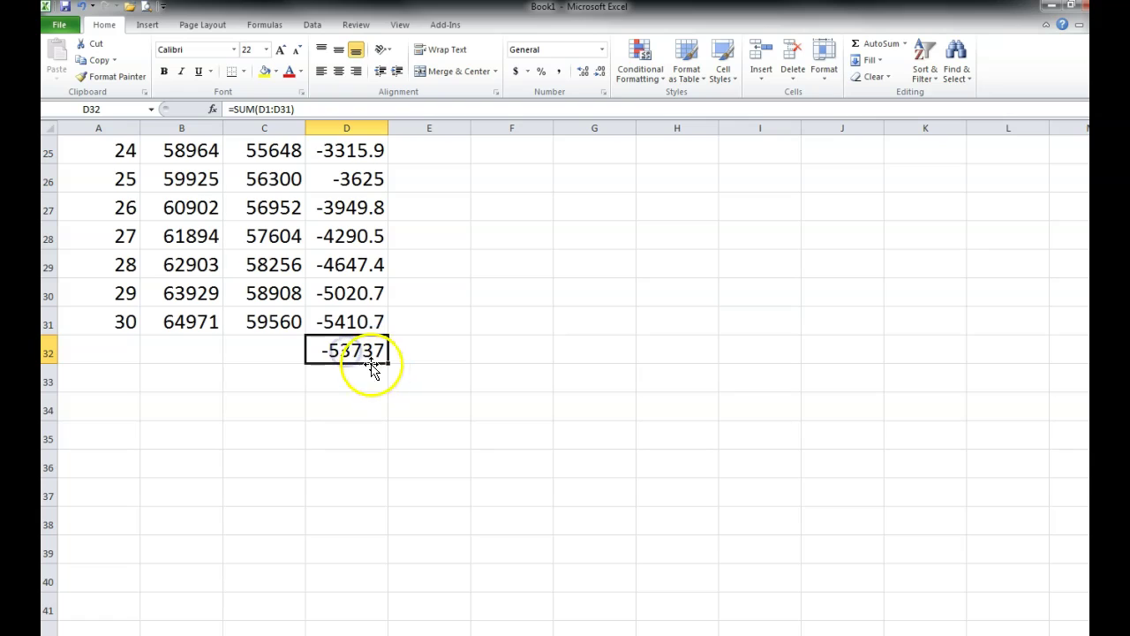
Compare the final values in cells B31 and C31 and examine the total in D32
left_click(343, 353)
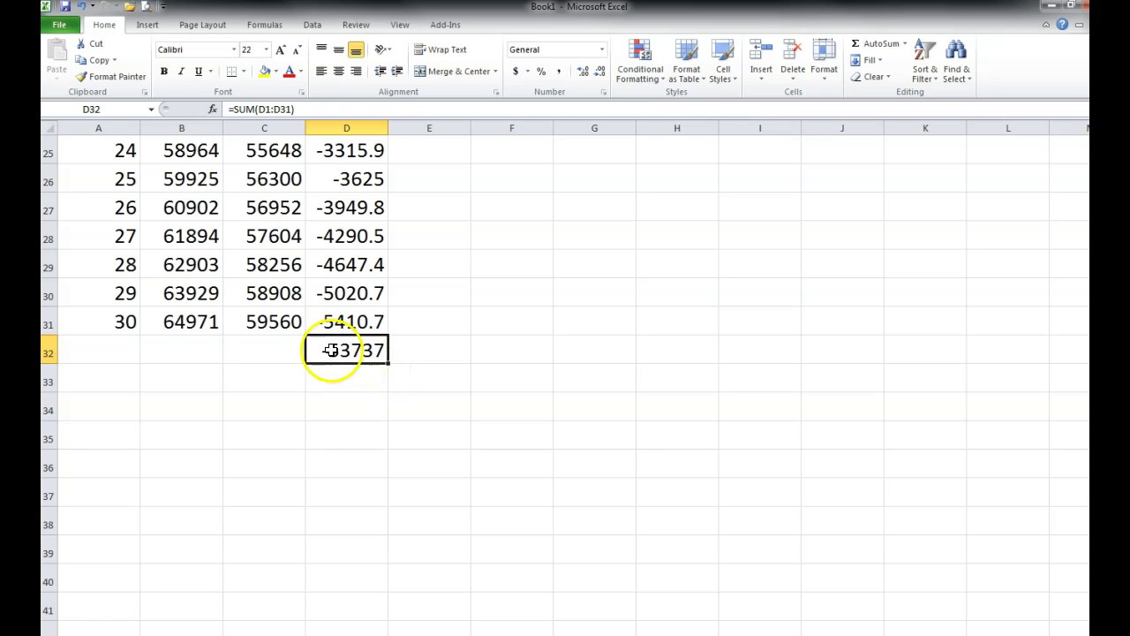
left_click(183, 323)
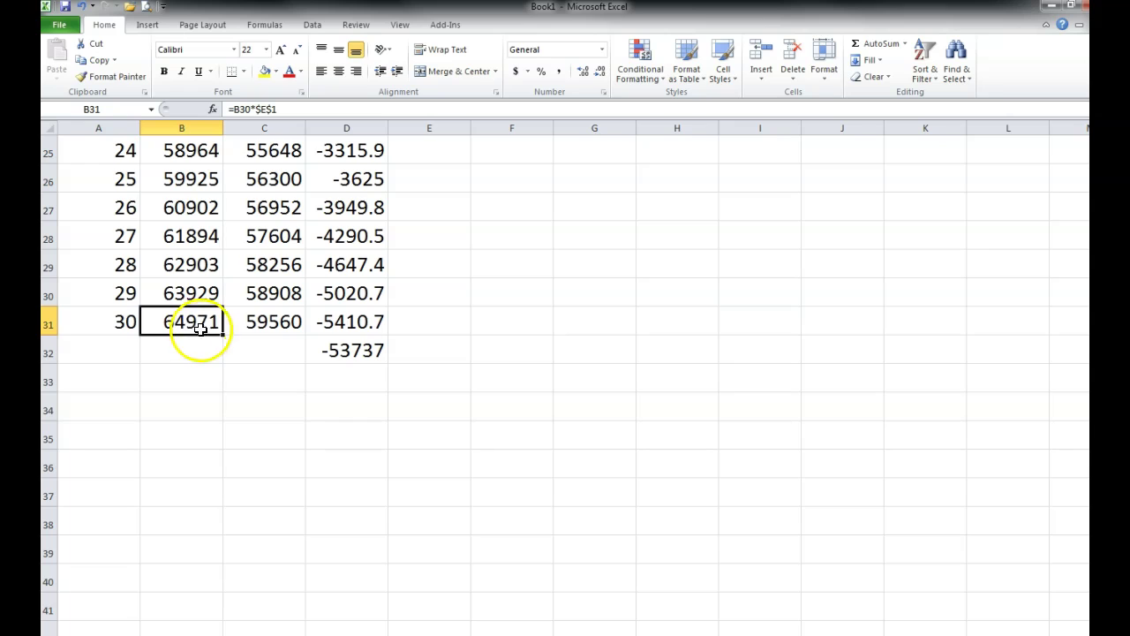
left_click(265, 323)
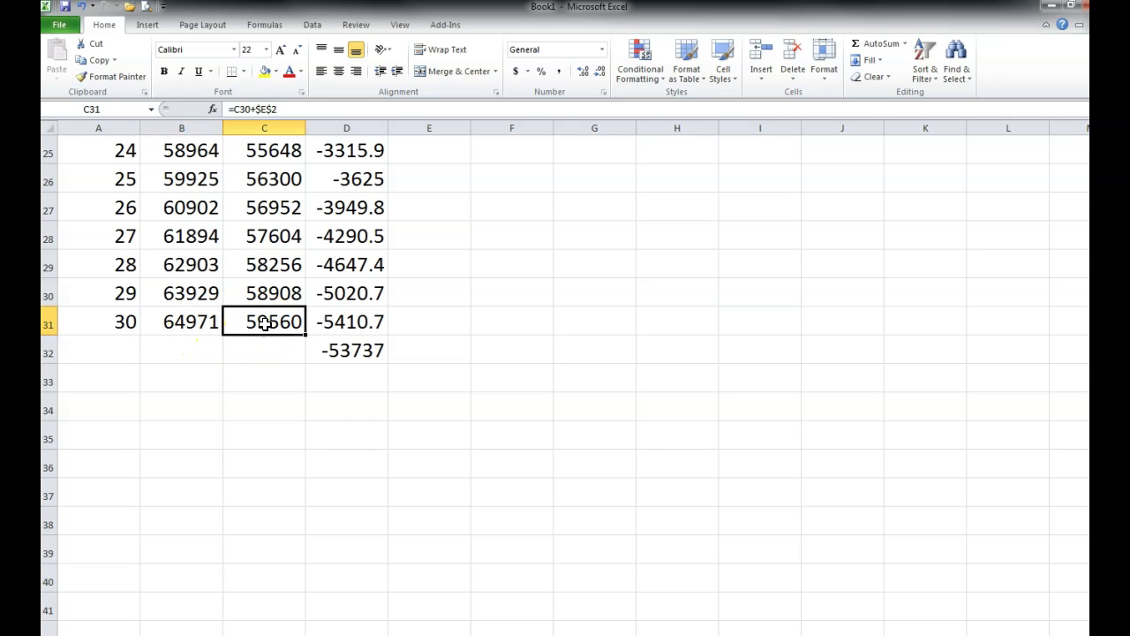
left_click(339, 354)
left_click(340, 397)
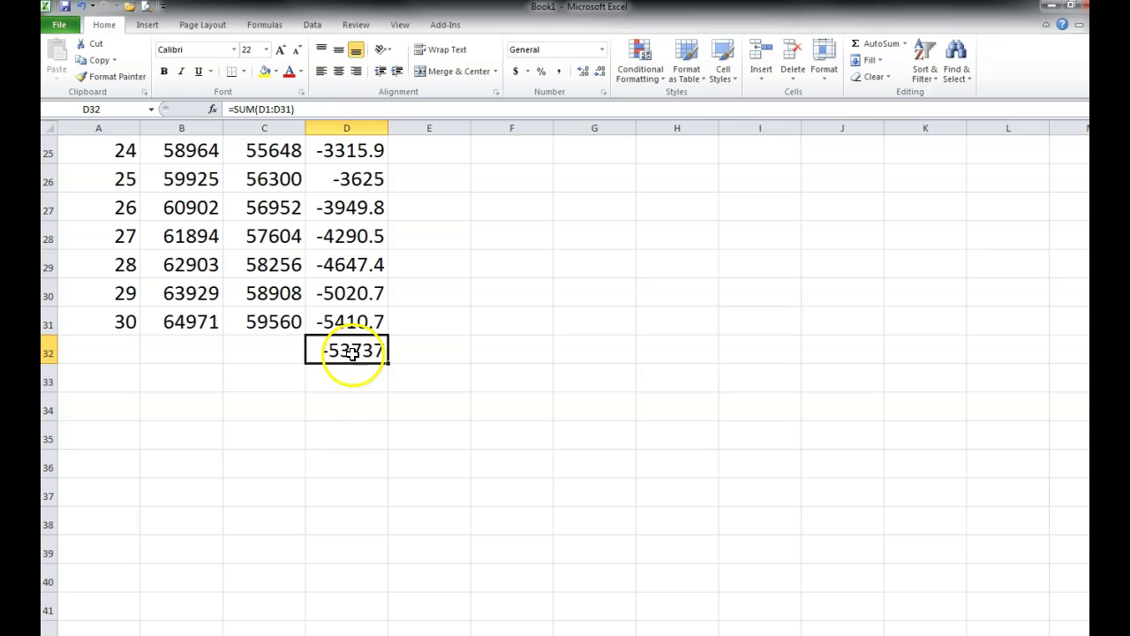
Multiply the total in cell D32 by 200 in cell E32 with the formula =200*D32
left_click(424, 354)
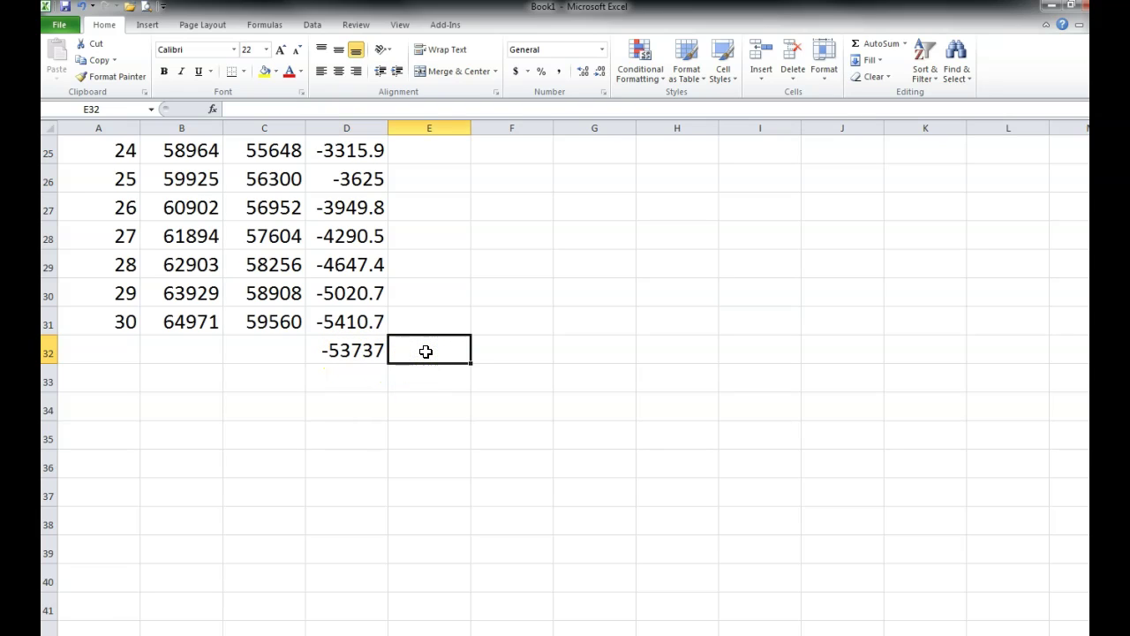
type("=")
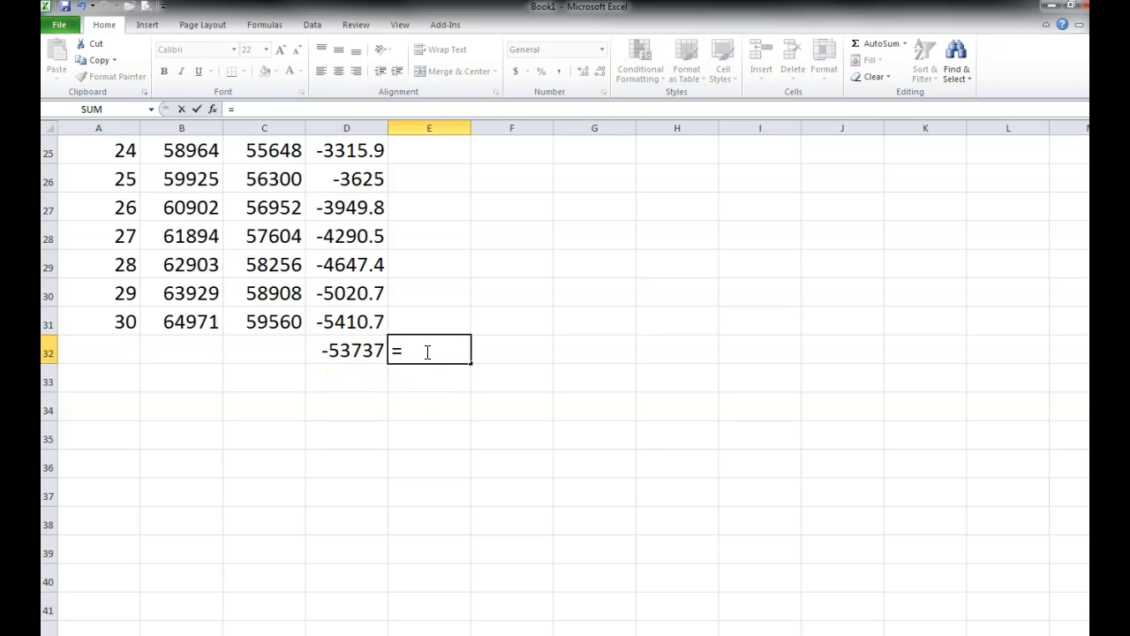
type("200*")
left_click(352, 350)
key("Return")
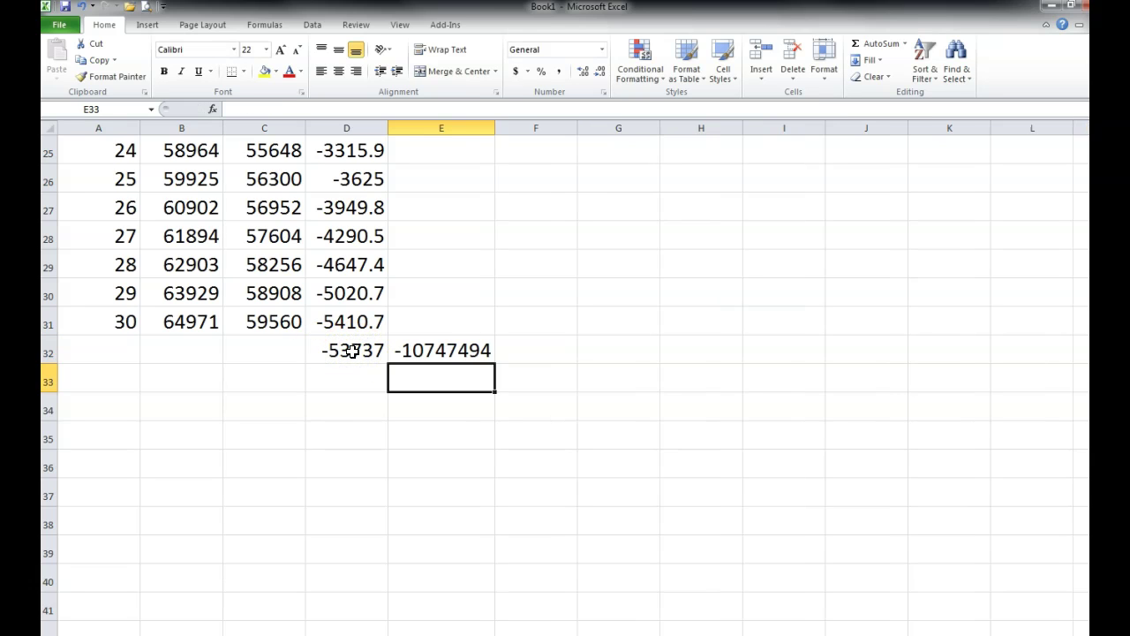
left_click(428, 358)
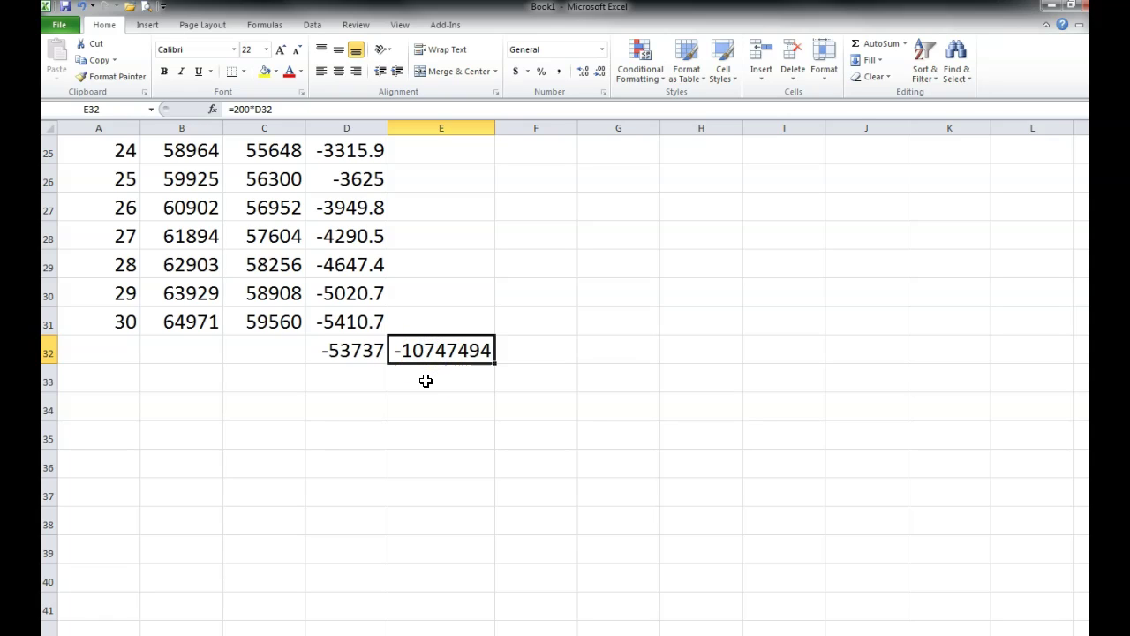
Divide the product in cell E32 by 30 in cell E33 with the formula =E32/30
left_click(426, 381)
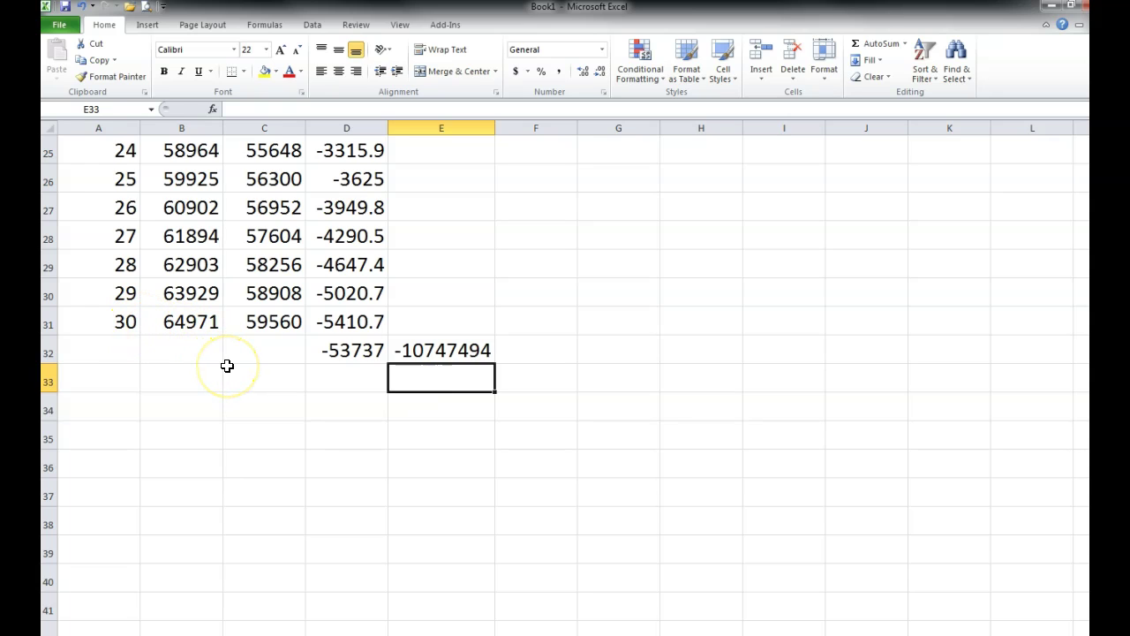
type("=")
left_click(425, 352)
type("/30")
key("Return")
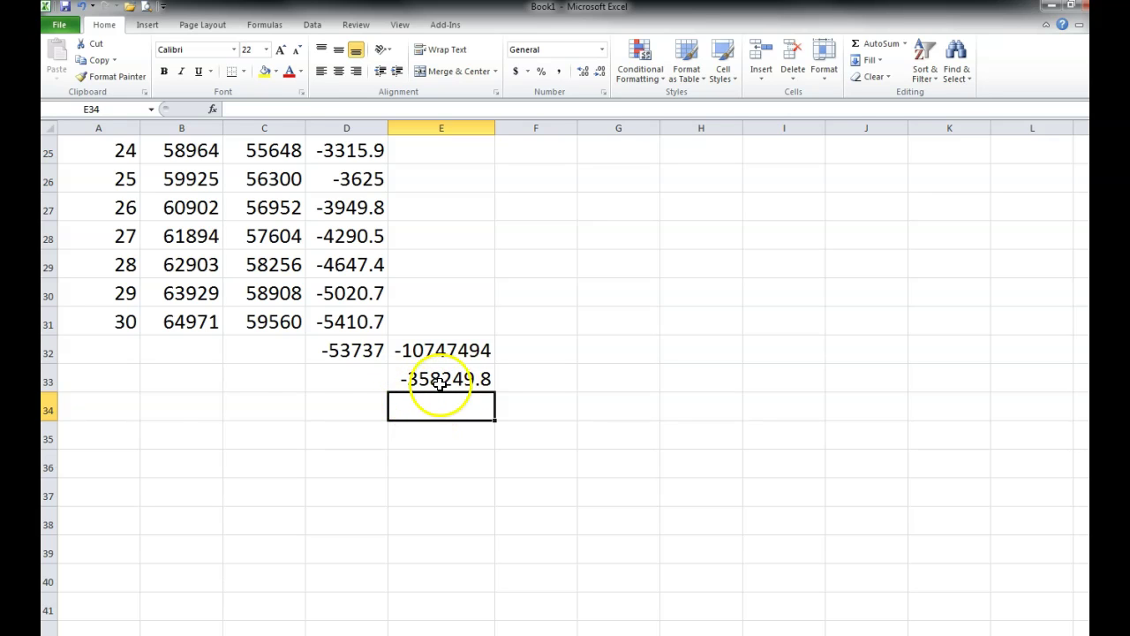
Examine how the values in columns B, C and D develep from row 1 down to the results in rows 32 and 33
scroll(292, 386, "up", 3)
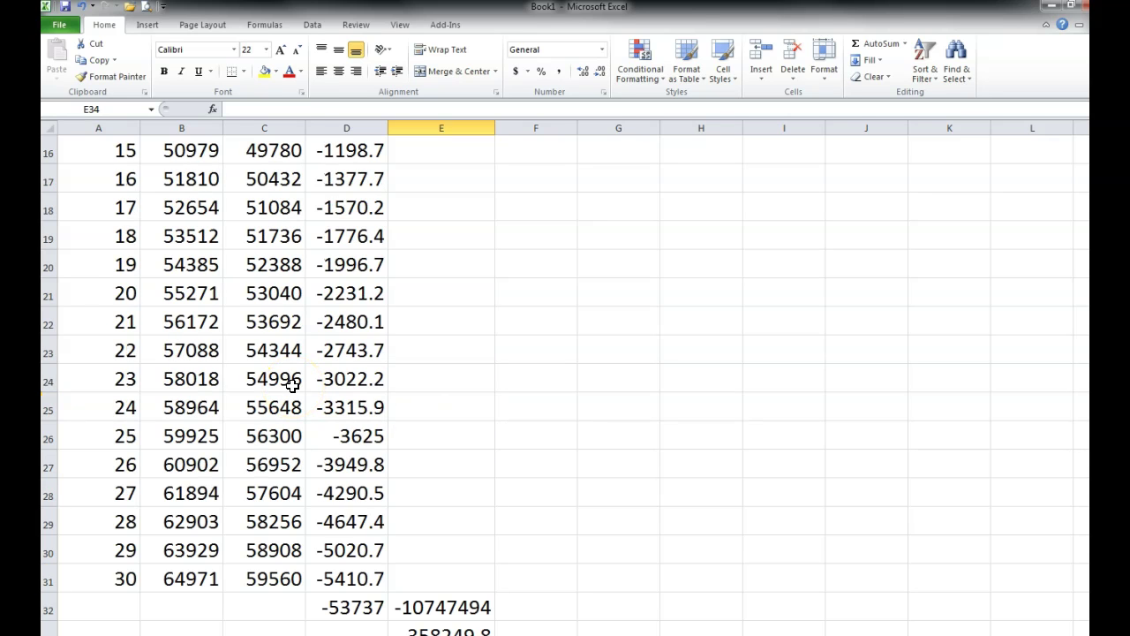
scroll(292, 386, "up", 2)
scroll(292, 386, "up", 3)
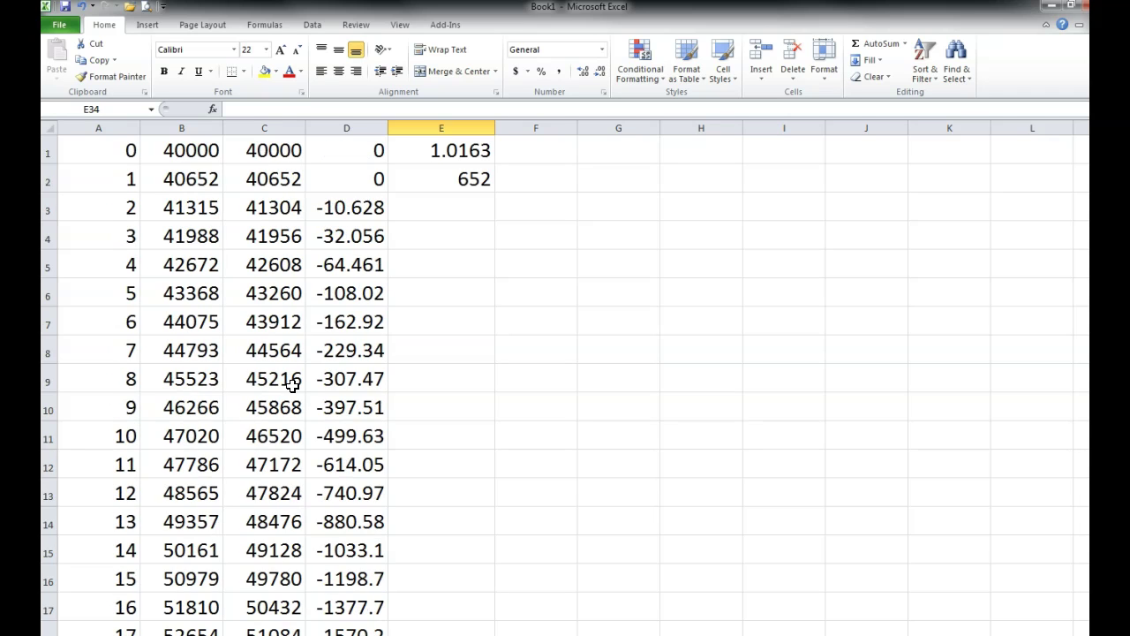
scroll(292, 386, "down", 7)
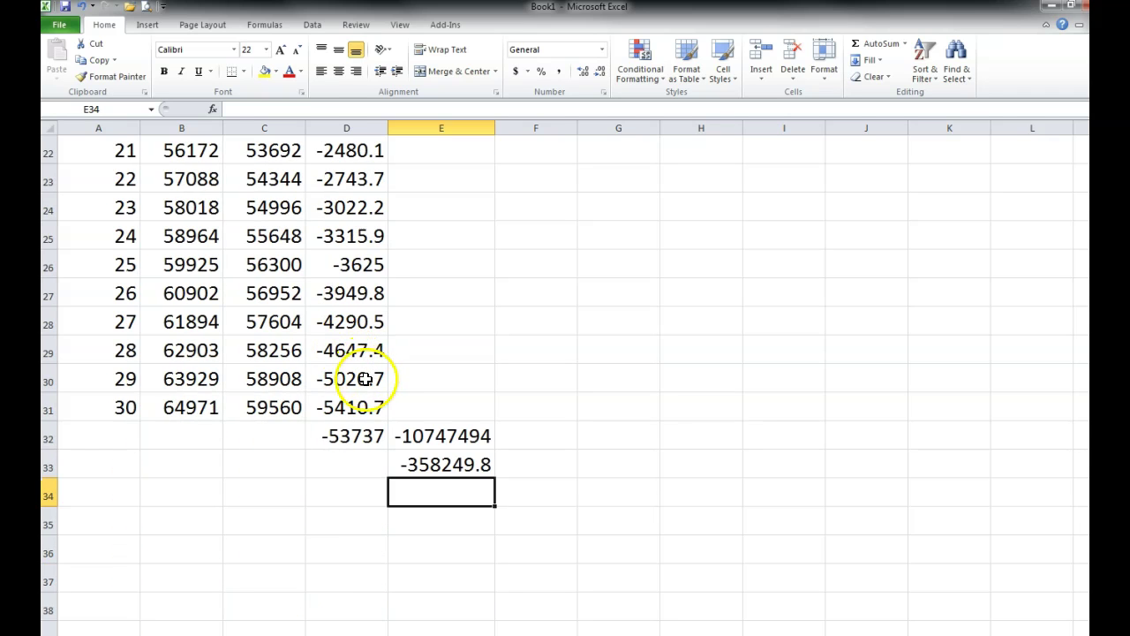
scroll(364, 379, "up", 7)
scroll(273, 277, "down", 5)
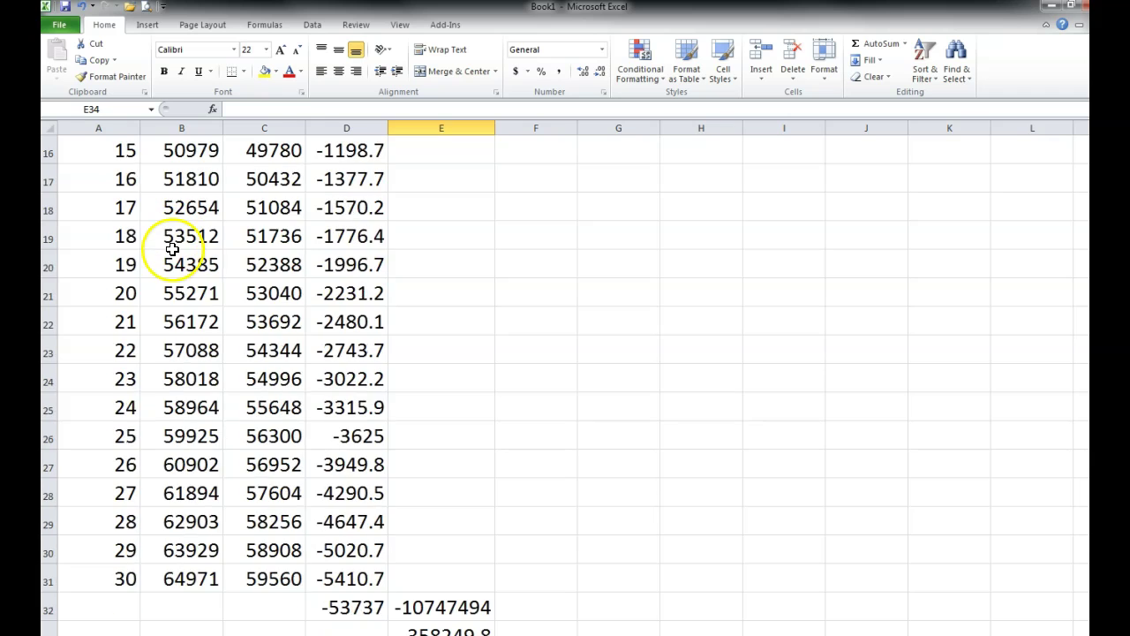
scroll(173, 249, "down", 4)
scroll(202, 308, "up", 9)
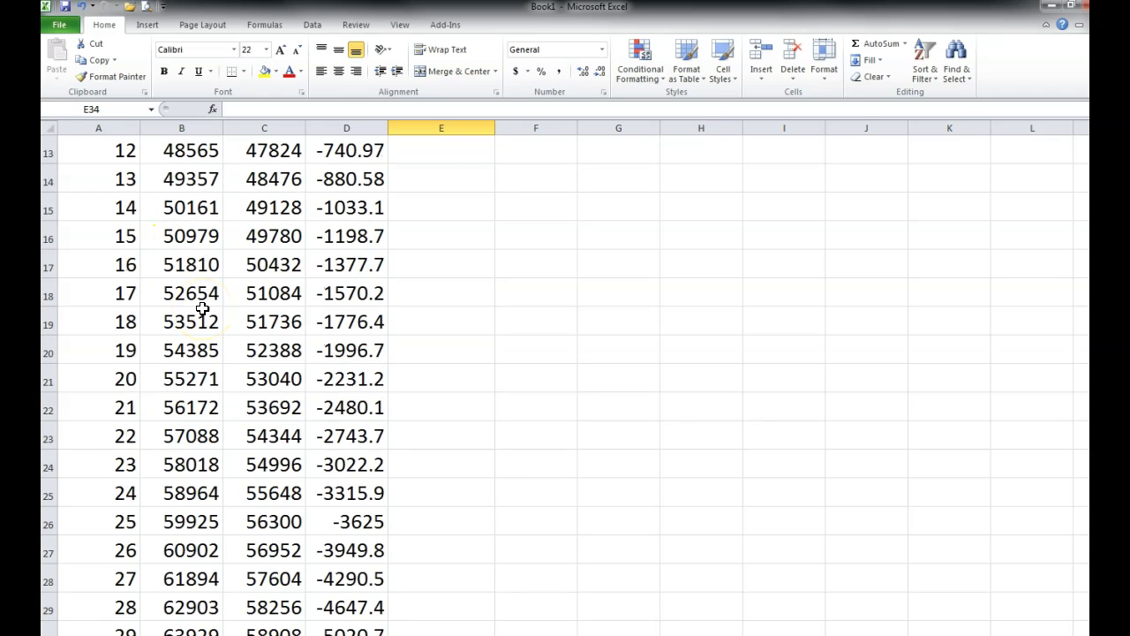
Inspect the growth values in cells B2 to B6 and compare columns B and C over the 30 periods
left_click(194, 182)
left_click(194, 208)
left_click(196, 237)
left_click(200, 265)
left_click(202, 294)
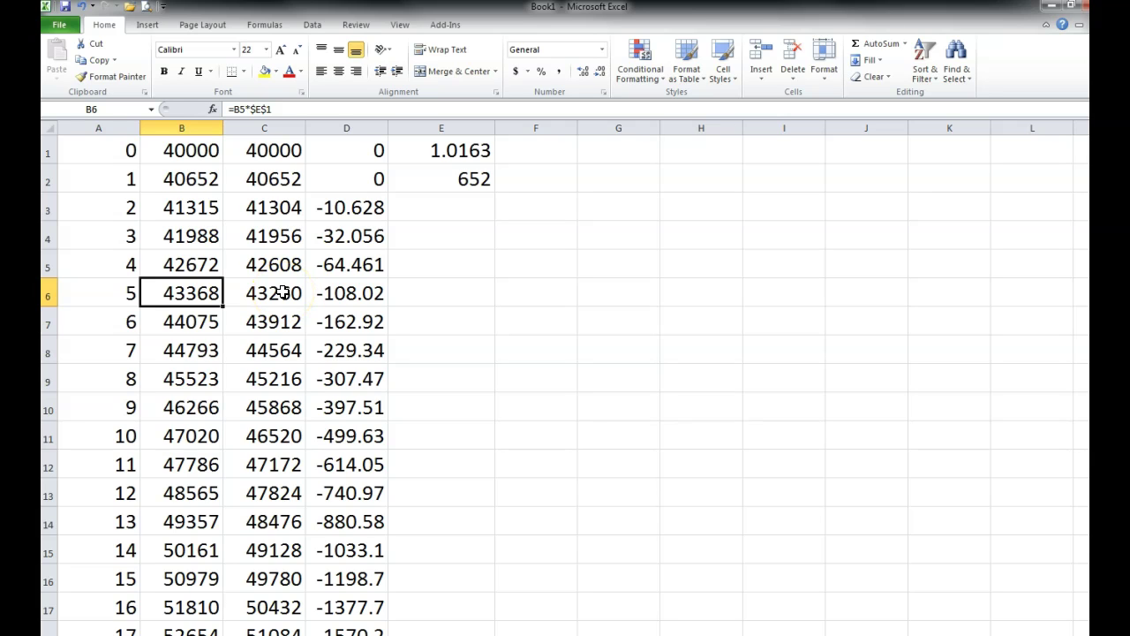
scroll(281, 293, "down", 4)
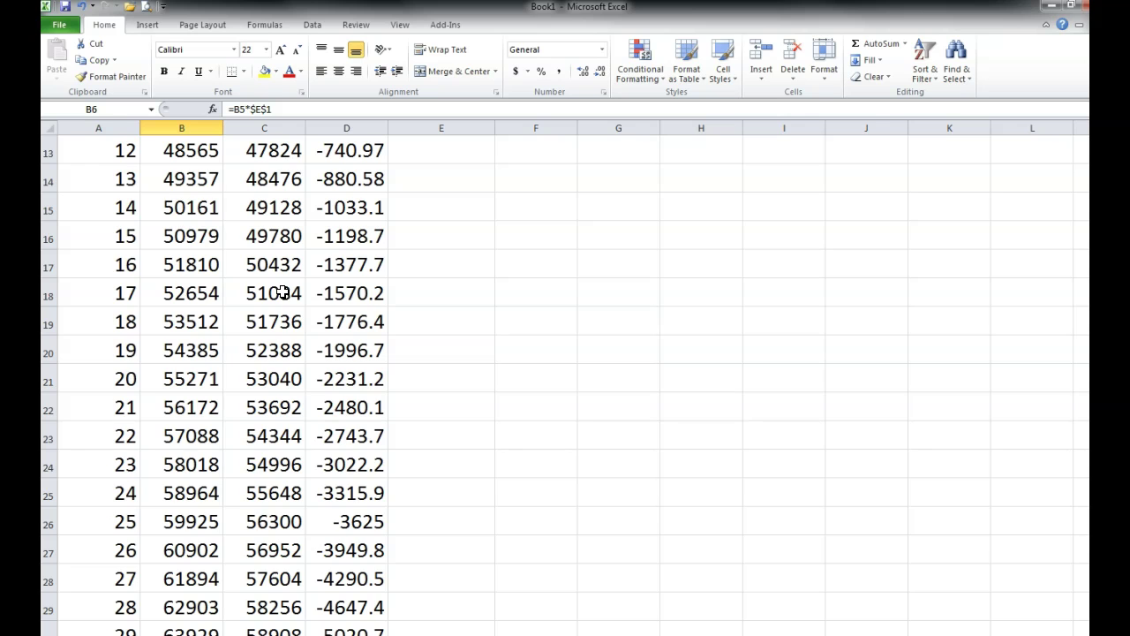
scroll(281, 292, "down", 2)
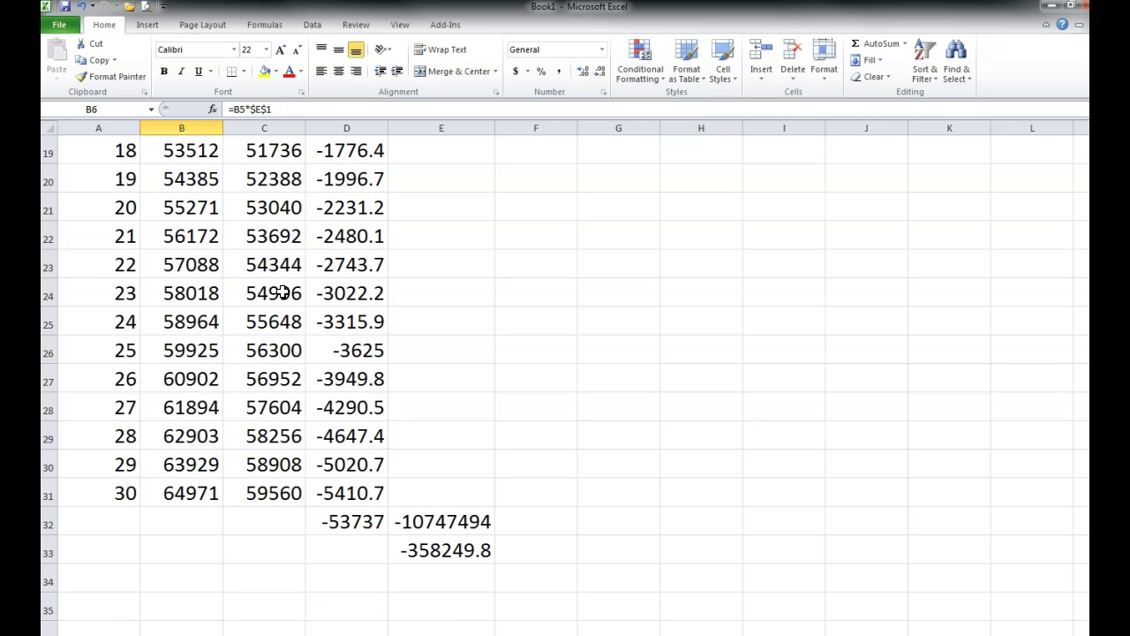
scroll(281, 292, "up", 6)
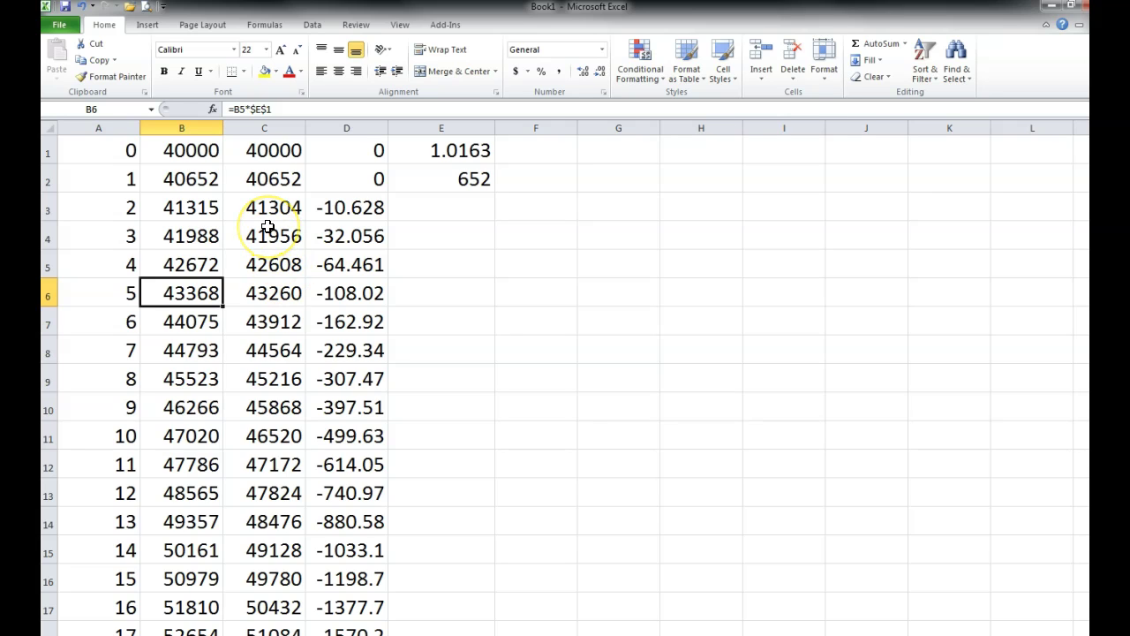
scroll(268, 227, "down", 2)
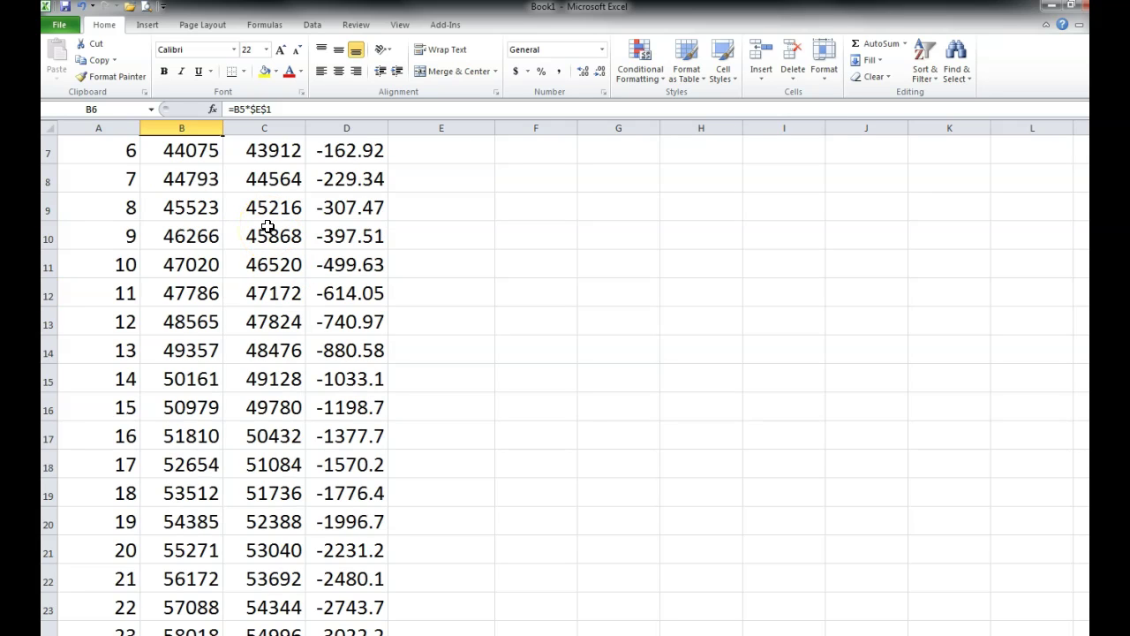